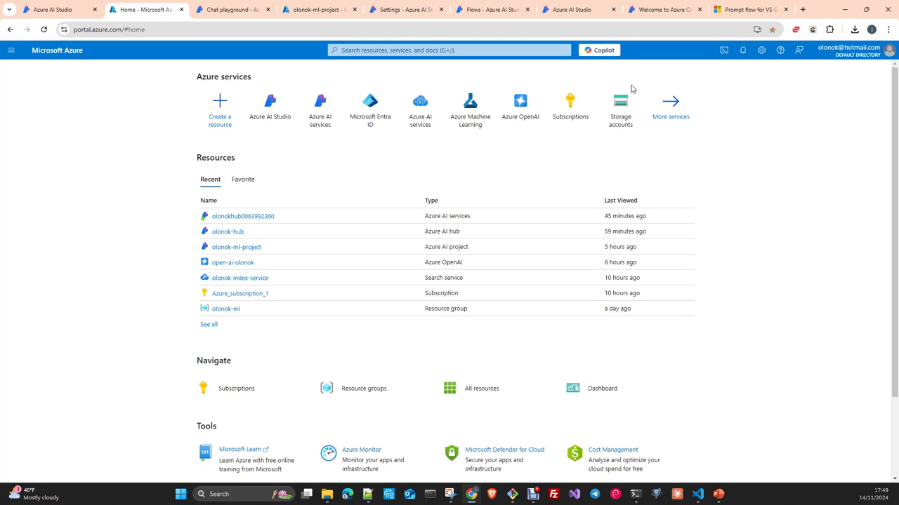
mouse_move(633, 92)
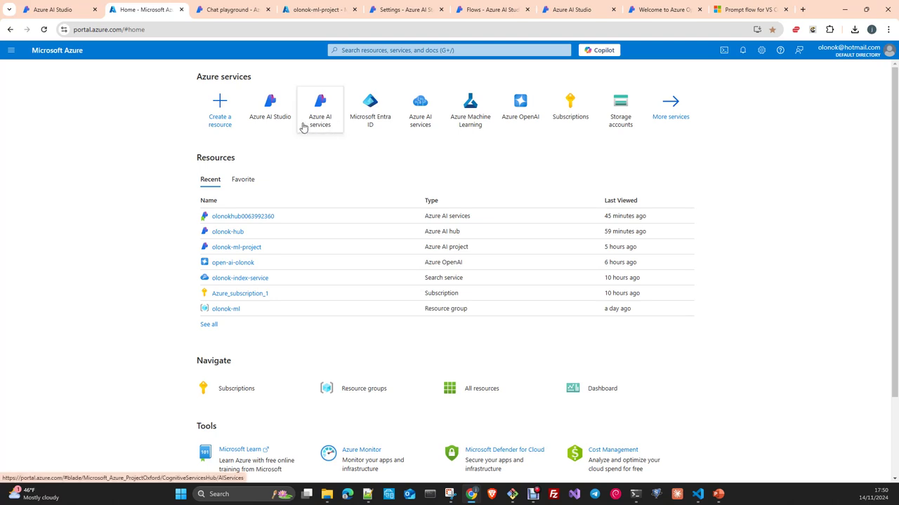
mouse_move(268, 128)
mouse_move(316, 132)
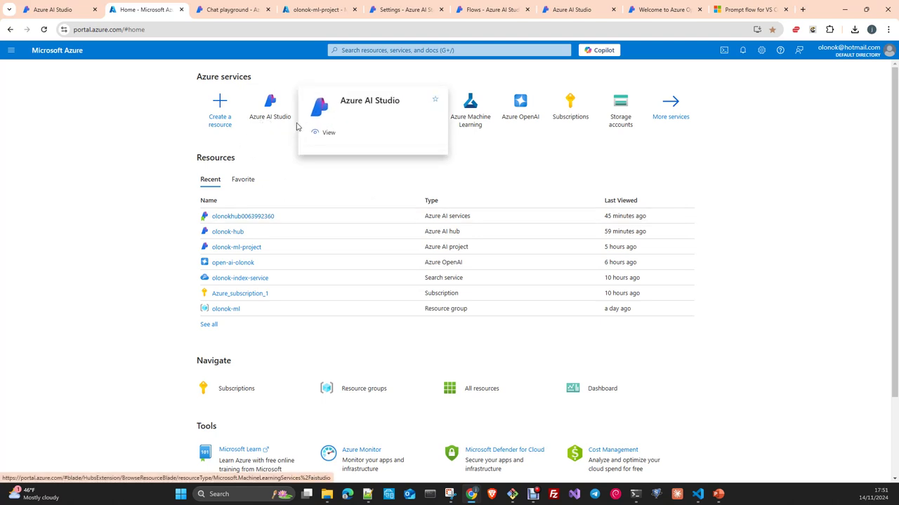
left_click(274, 114)
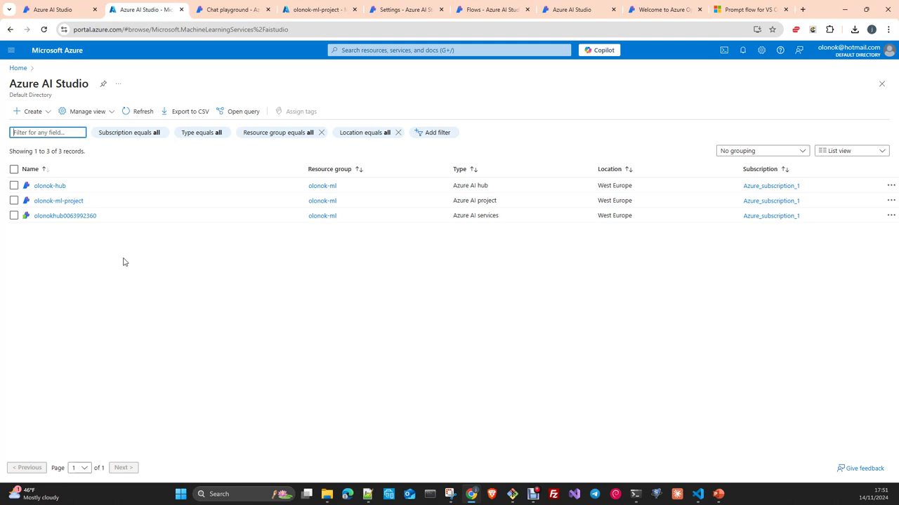
left_click(74, 220)
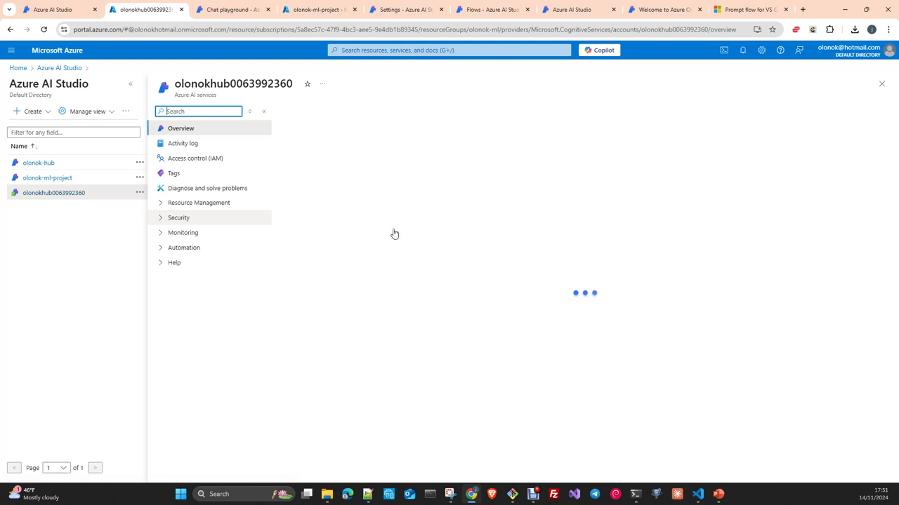
scroll(613, 301, "down", 1)
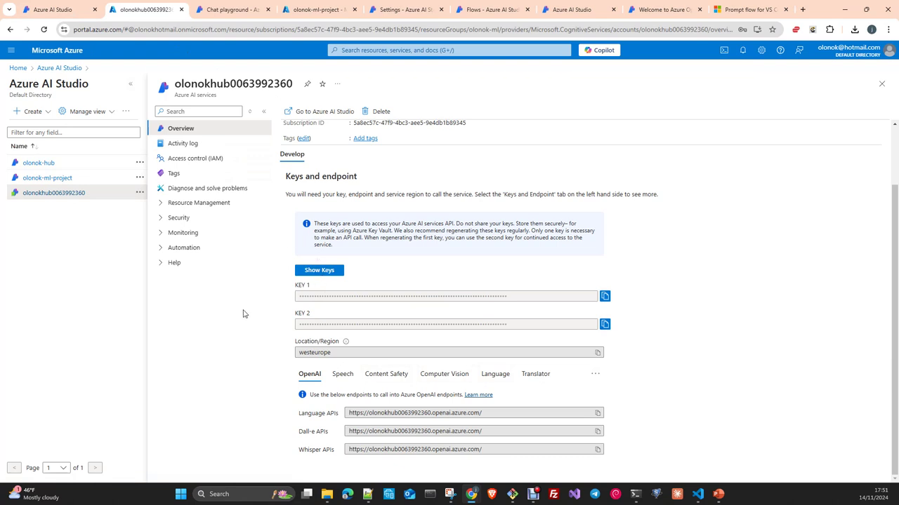
left_click(63, 195)
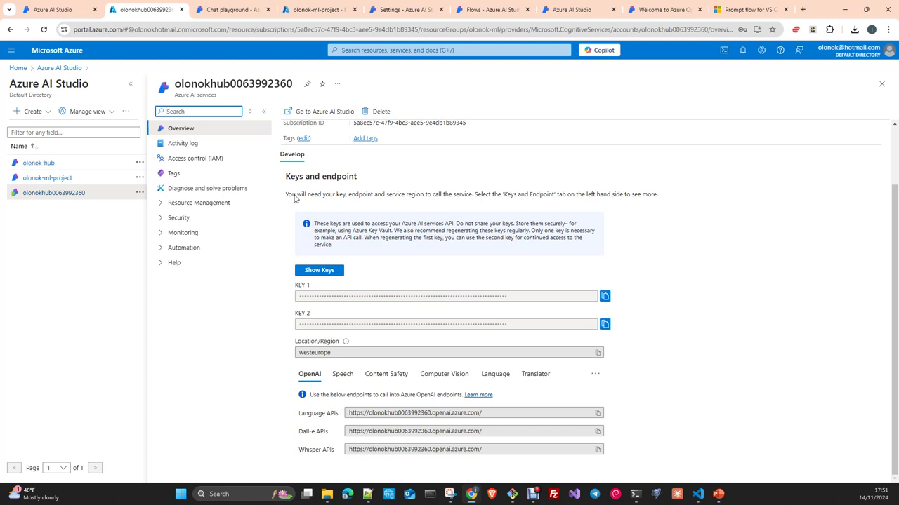
Launch Azure AI Studio from the AI services resource and compare its chat playground with the Studio home page.
left_click(323, 115)
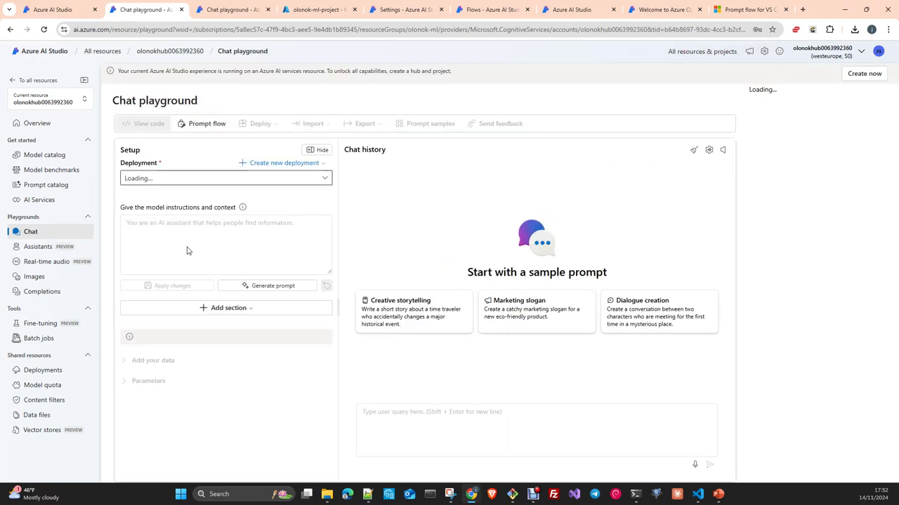
left_click(63, 10)
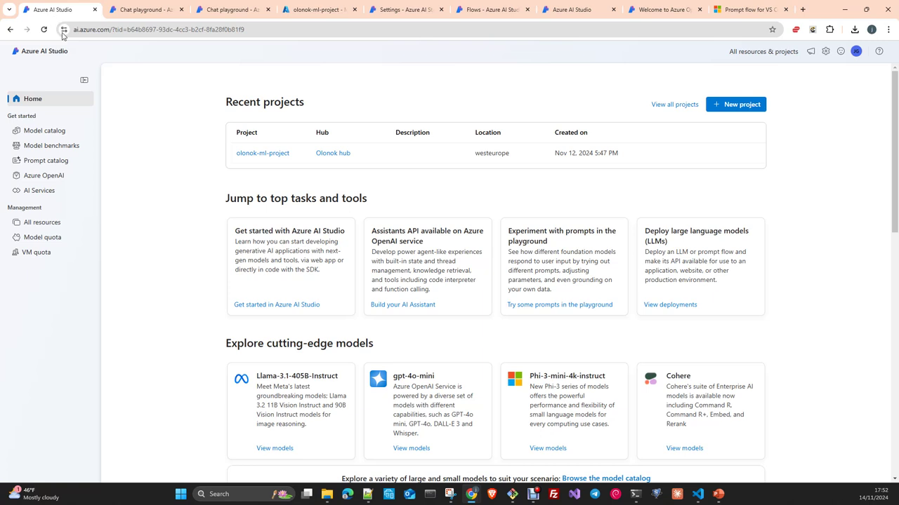
left_click(159, 10)
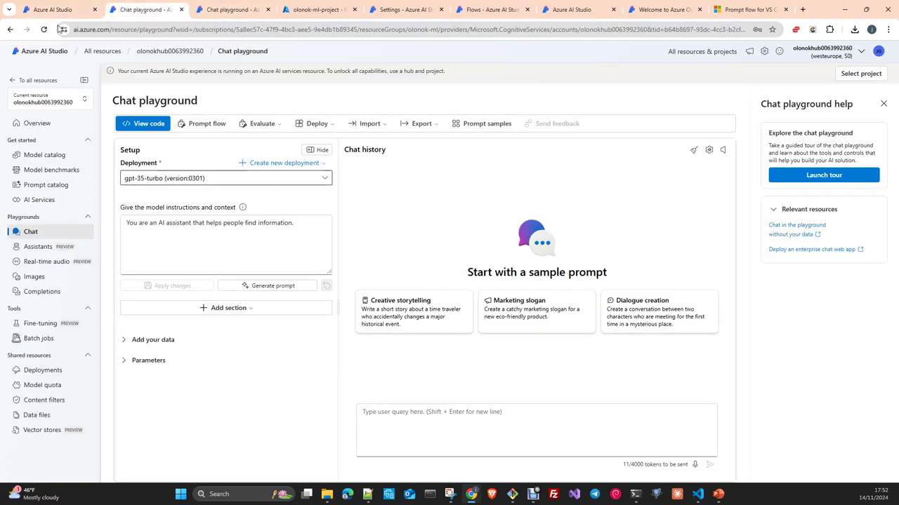
left_click(11, 30)
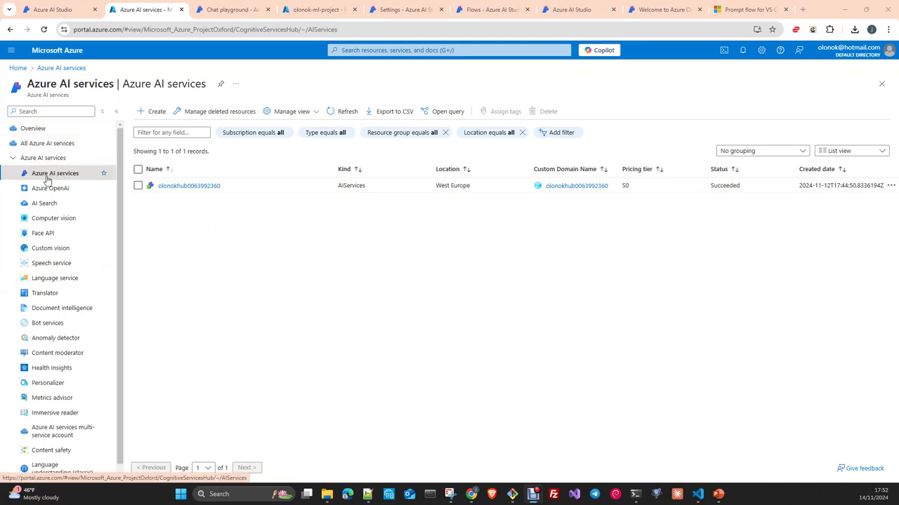
left_click(186, 188)
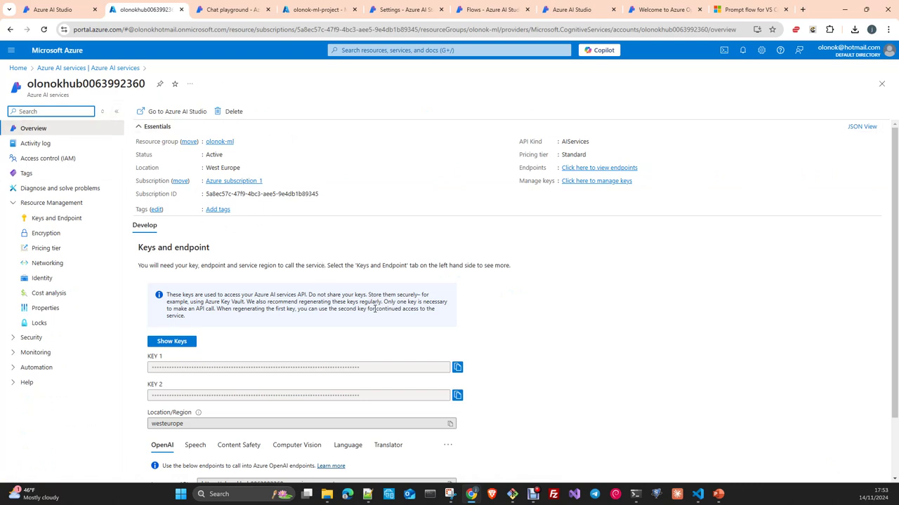
scroll(439, 294, "down", 1)
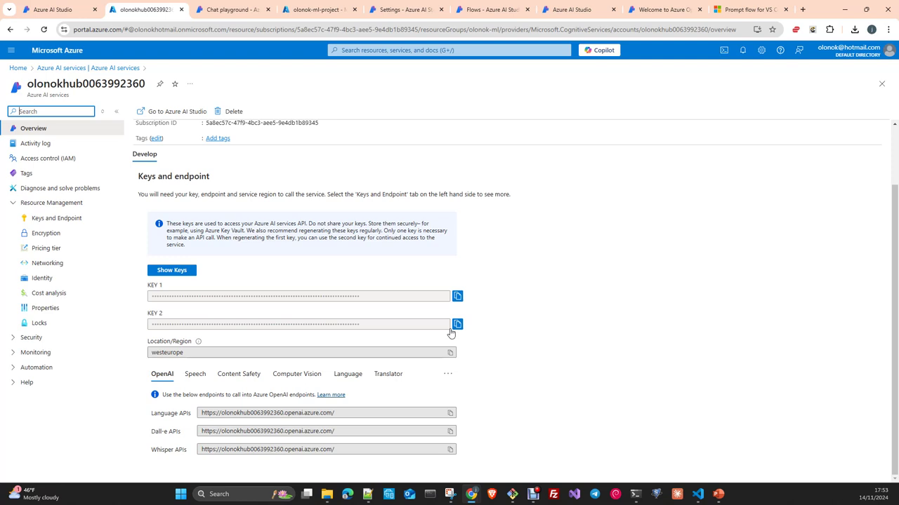
scroll(255, 283, "up", 1)
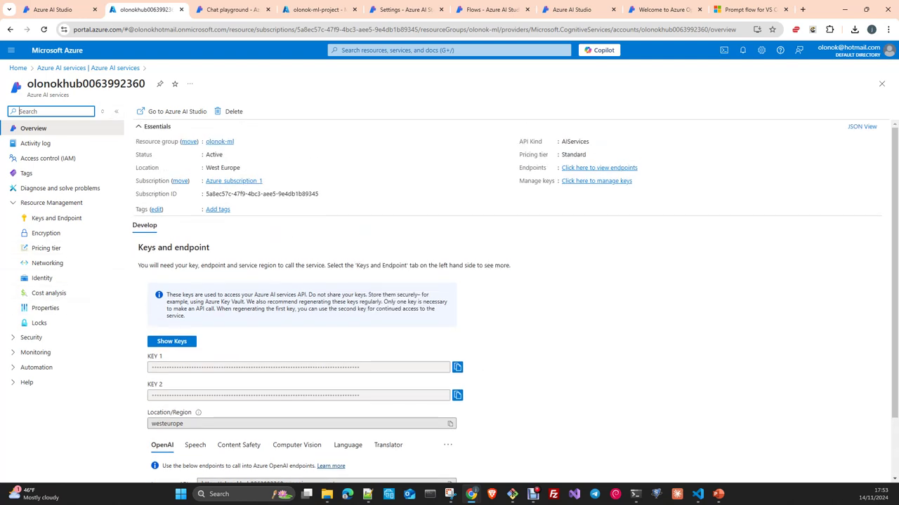
scroll(560, 423, "down", 1)
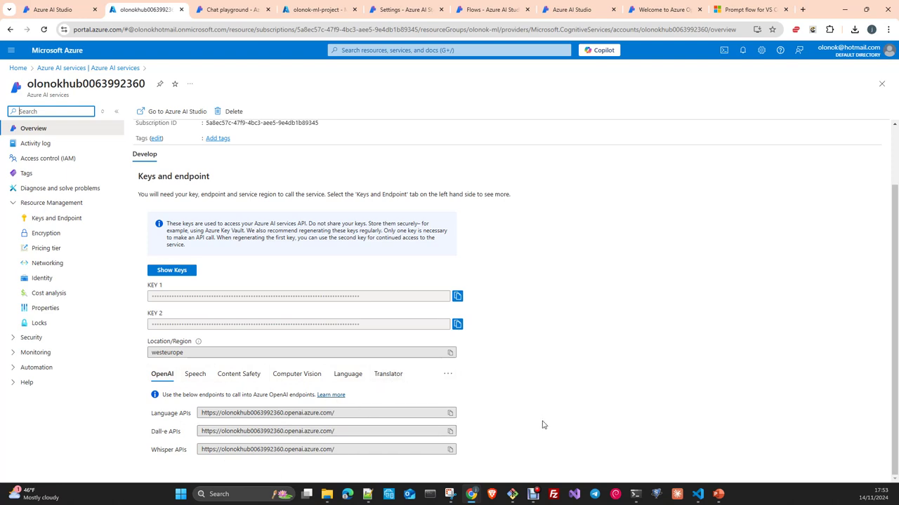
scroll(541, 424, "up", 1)
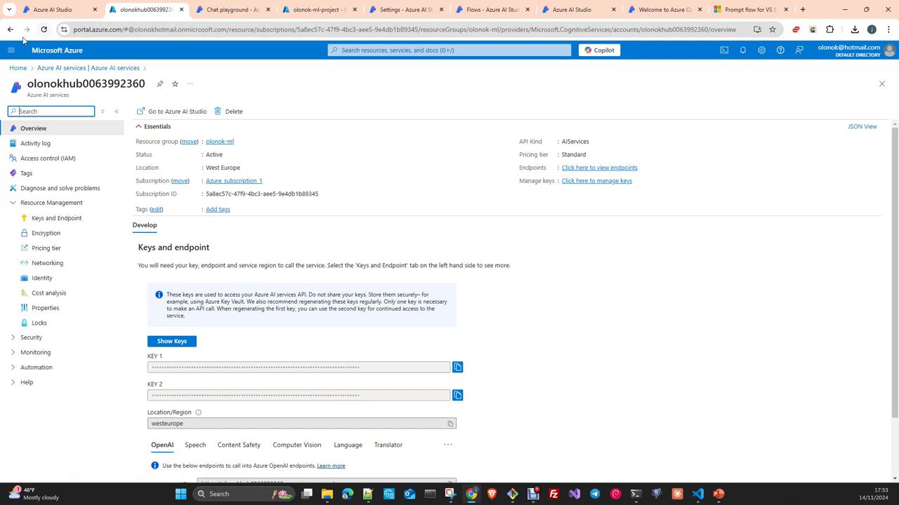
Return to the portal home, open the Azure AI Studio resource list and view its options for creating a project or hub.
left_click(71, 9)
left_click(144, 9)
left_click(18, 69)
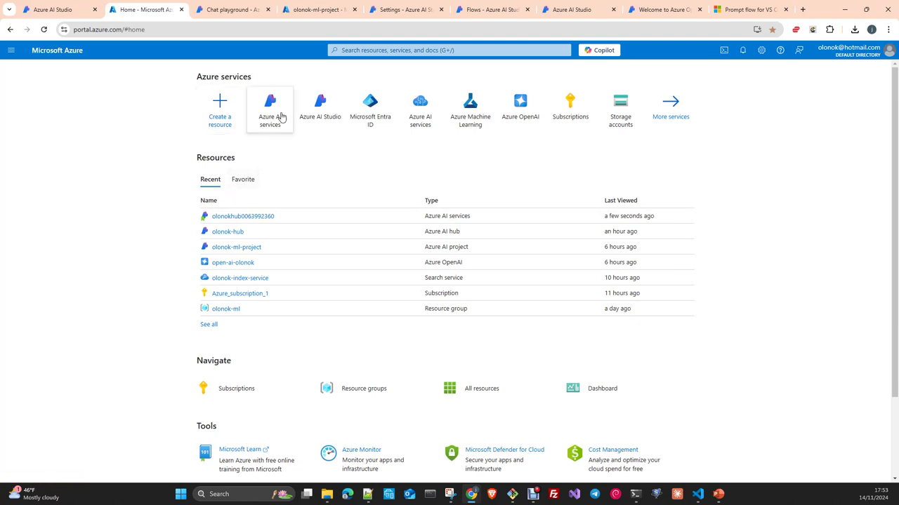
left_click(322, 109)
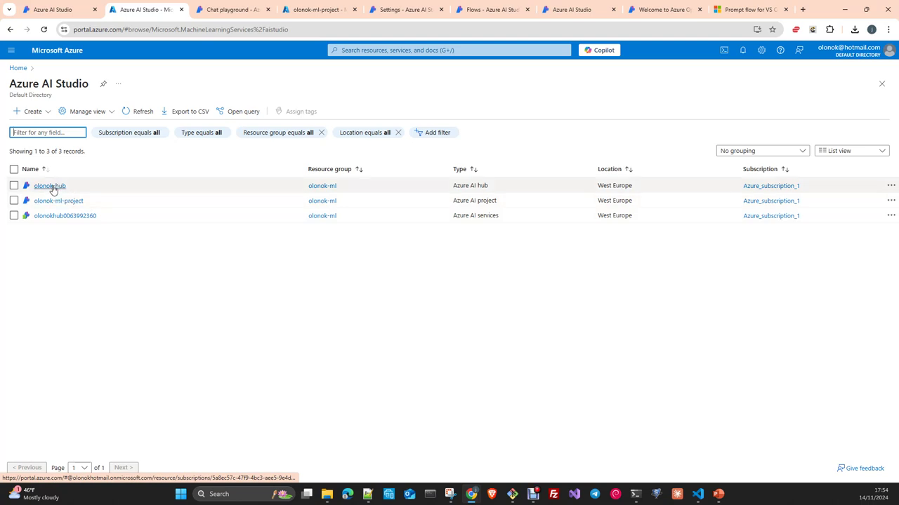
left_click(49, 114)
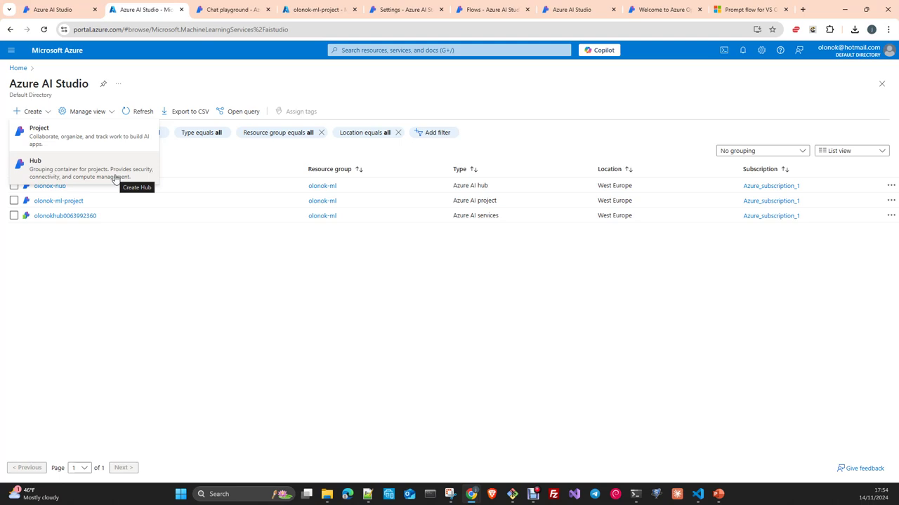
left_click(124, 350)
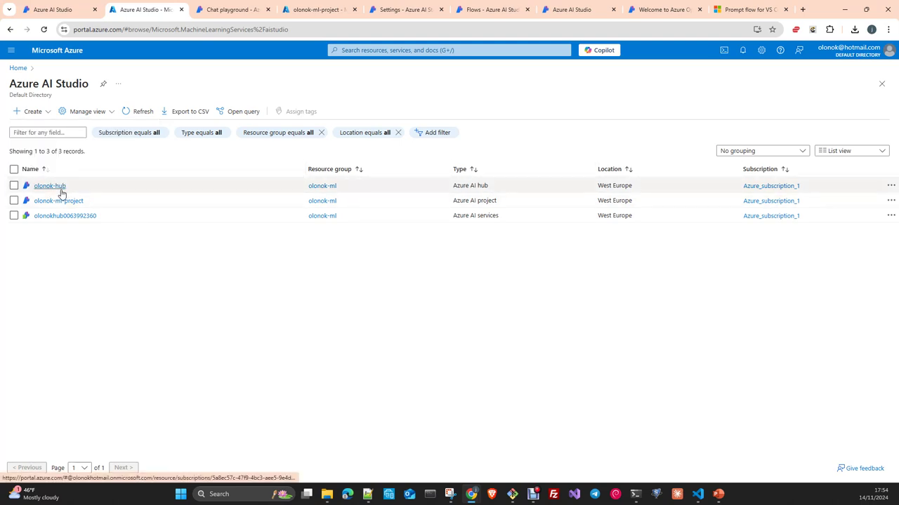
Open the olonok-hub resource and launch Azure AI Studio from it to view the hub overview.
left_click(61, 190)
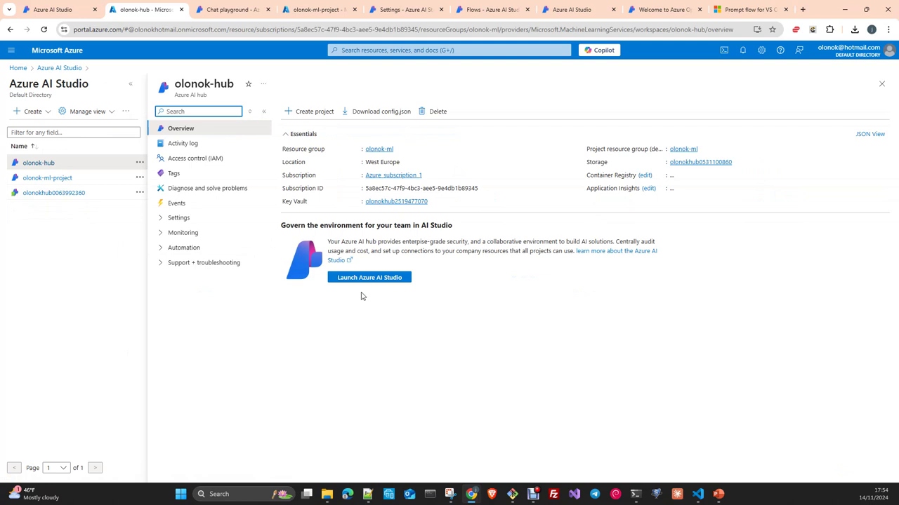
left_click(366, 279)
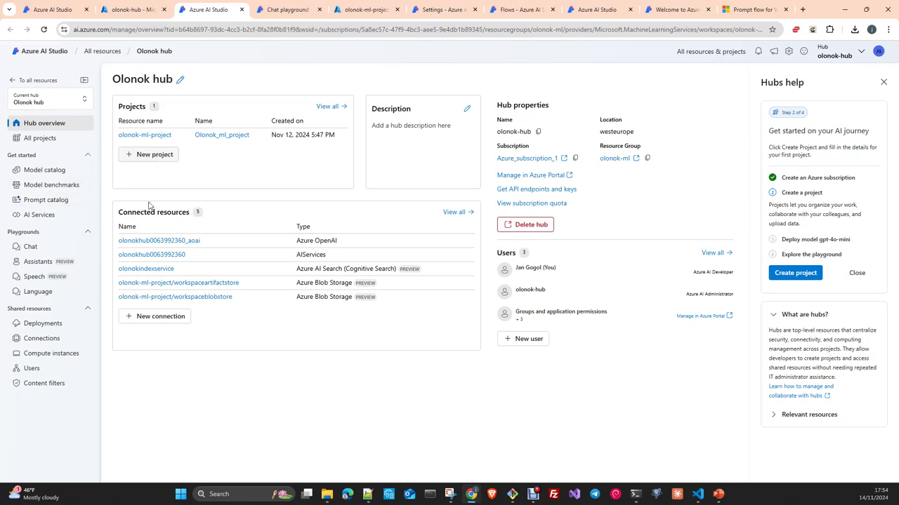
left_click(140, 14)
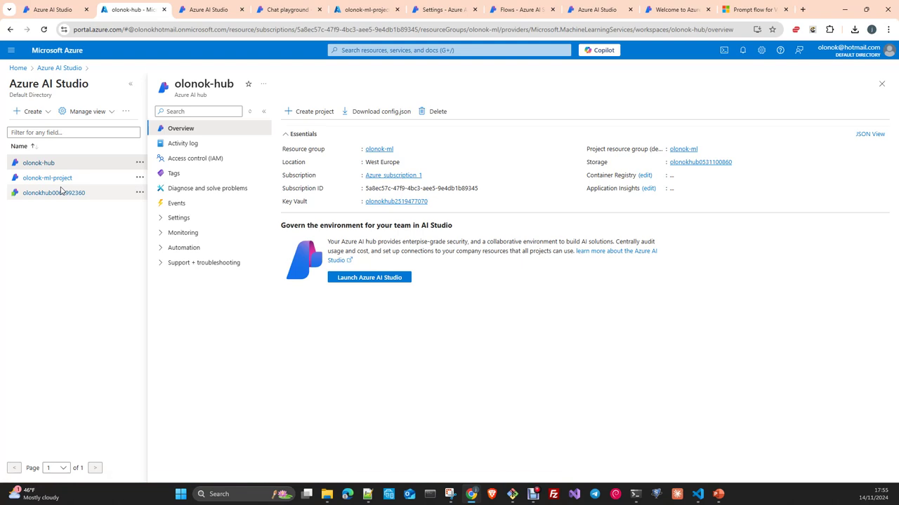
left_click(197, 10)
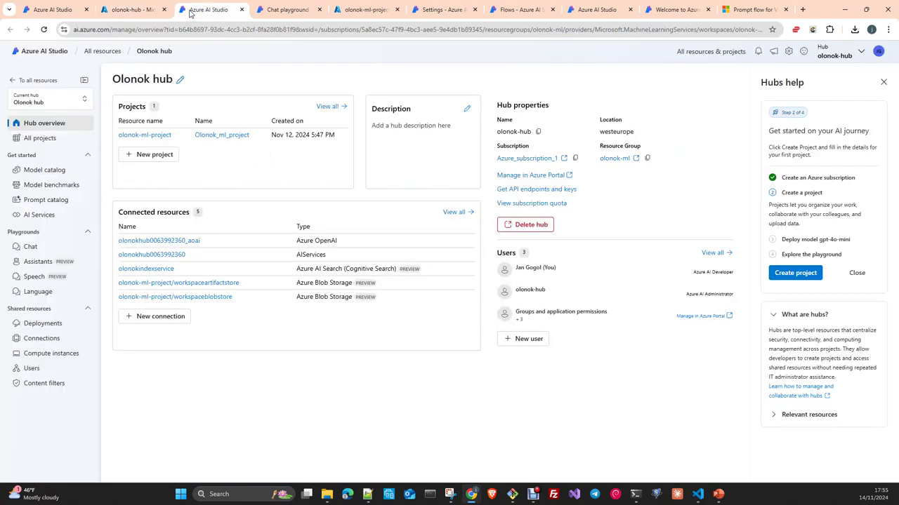
Open olonok-ml-project from the hub and examine its overview, its settings and its connected resources.
left_click(161, 136)
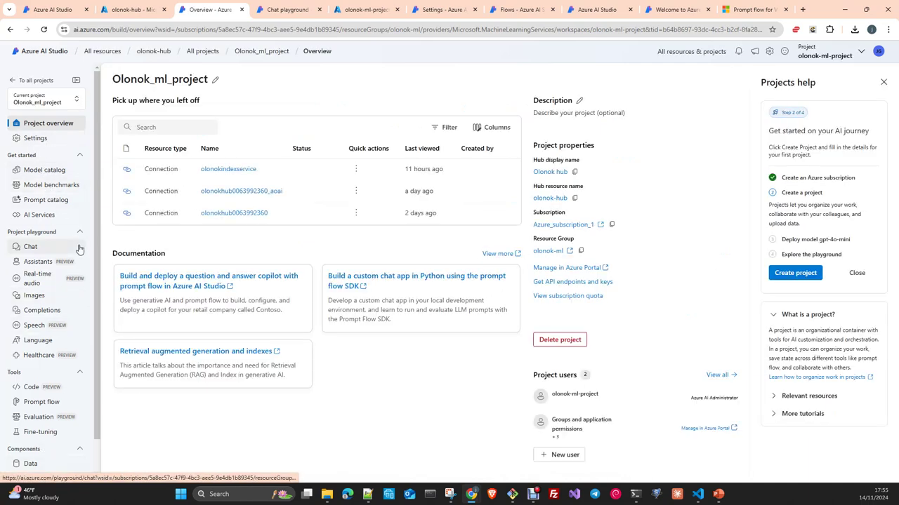
scroll(28, 247, "down", 1)
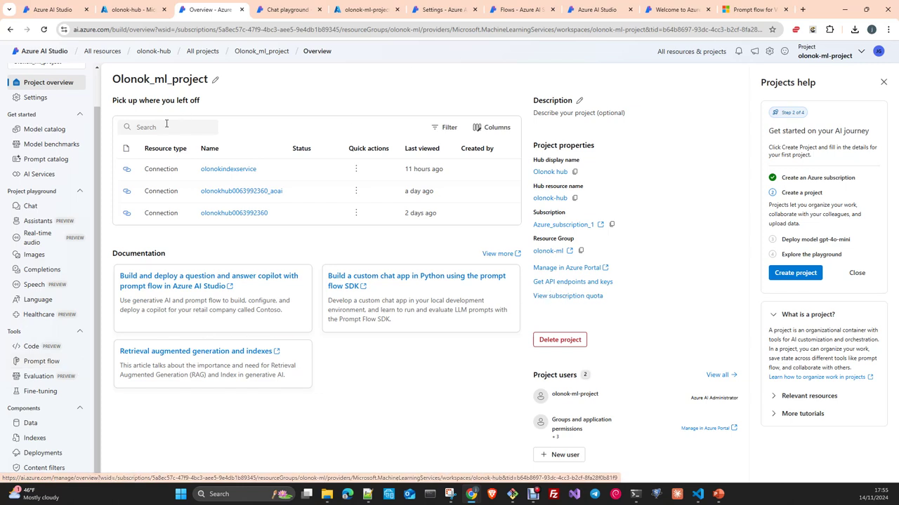
left_click(35, 97)
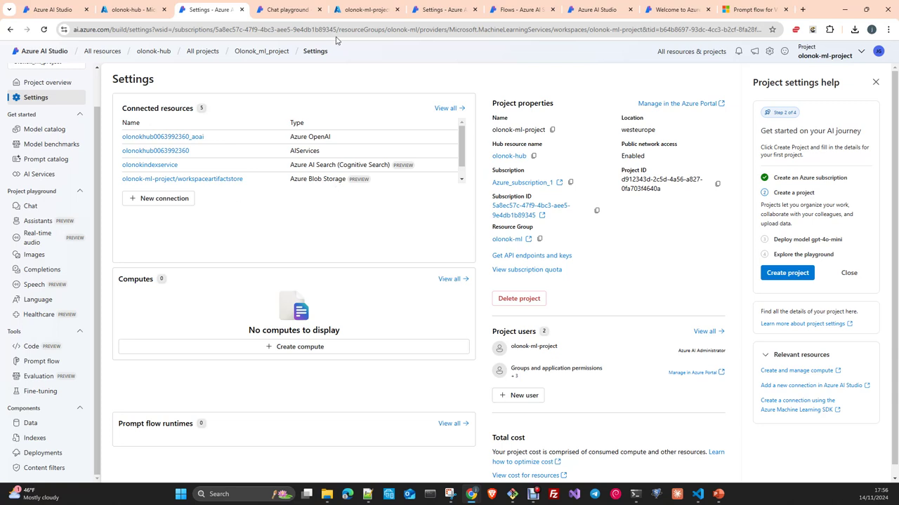
right_click(151, 168)
left_click(197, 304)
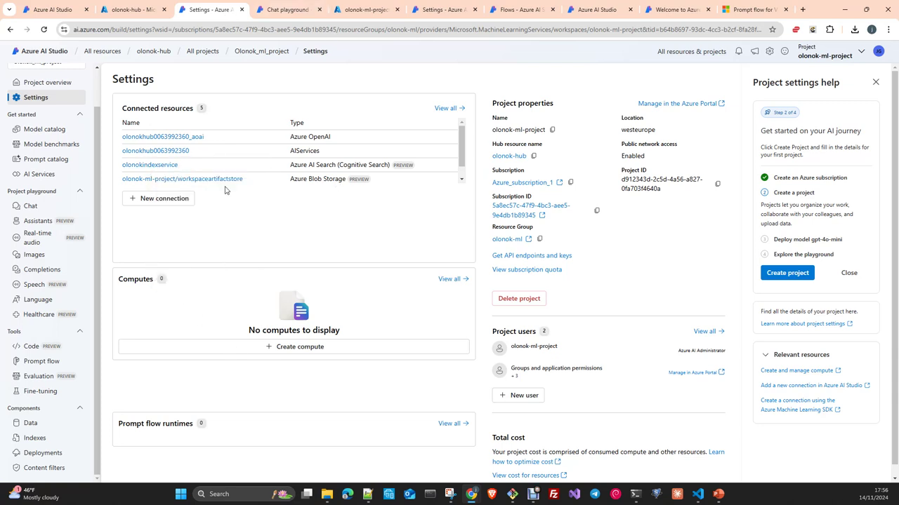
left_click(117, 16)
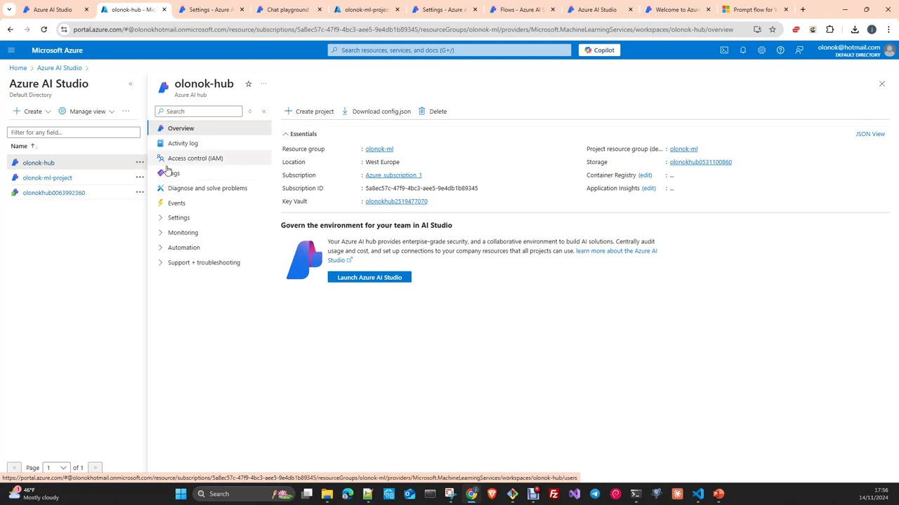
left_click(55, 194)
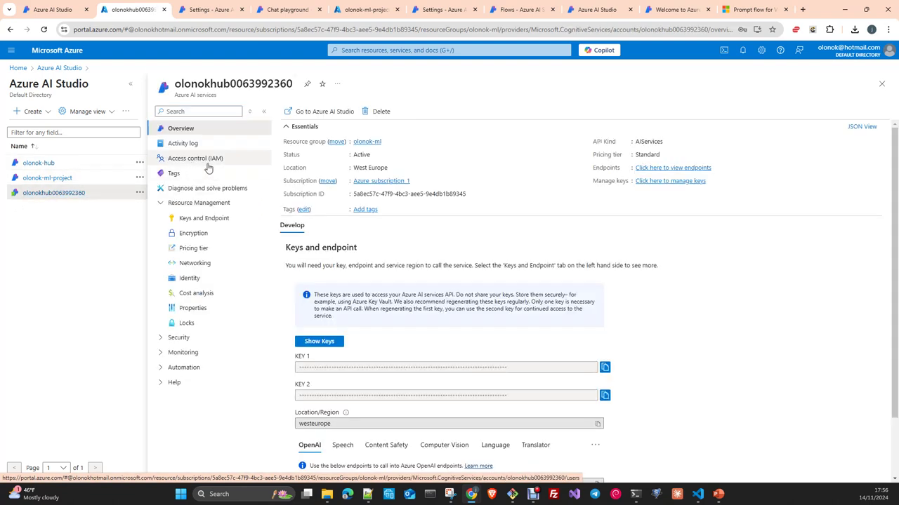
left_click(201, 163)
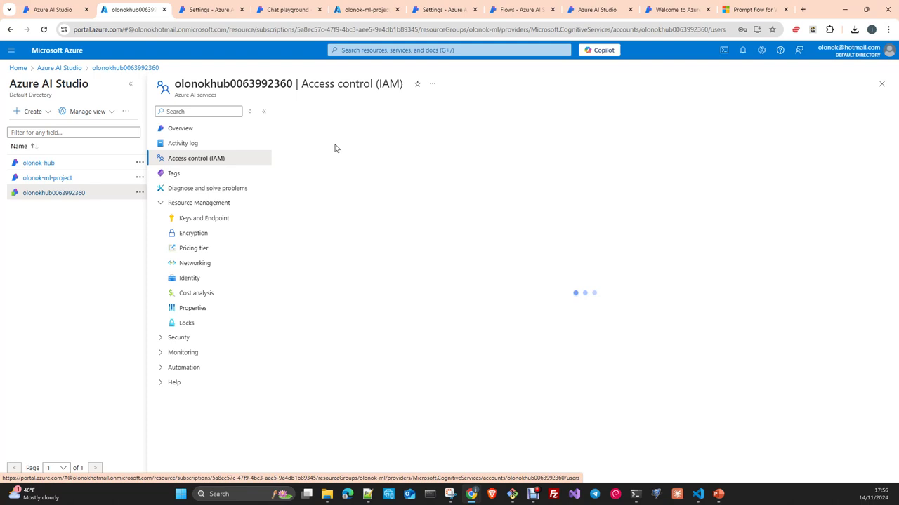
Try adding a role assignment with the Azure AI Developer role up to member selection, then return to the Azure AI Studio resource list.
left_click(314, 112)
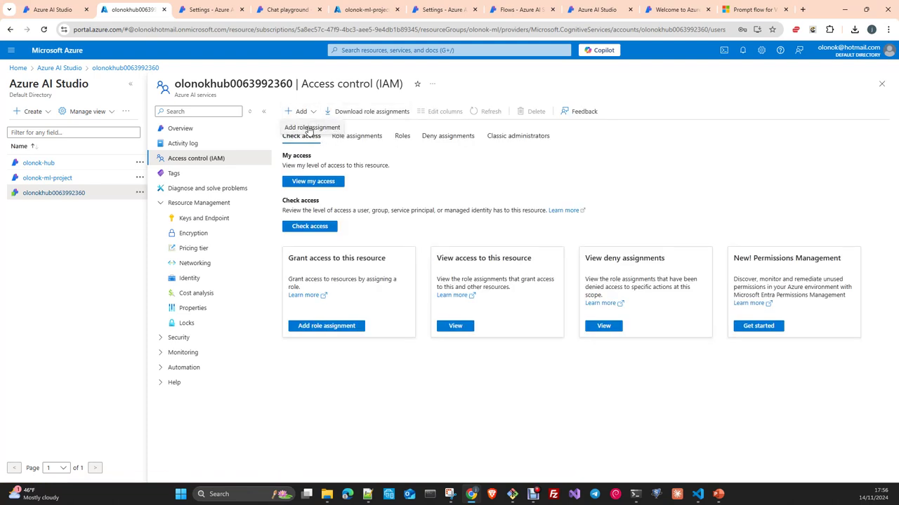
left_click(309, 129)
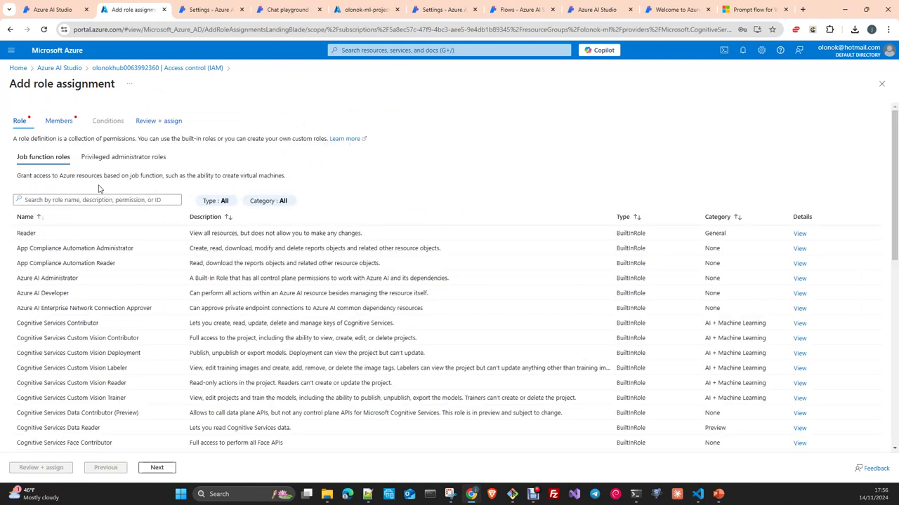
left_click(61, 293)
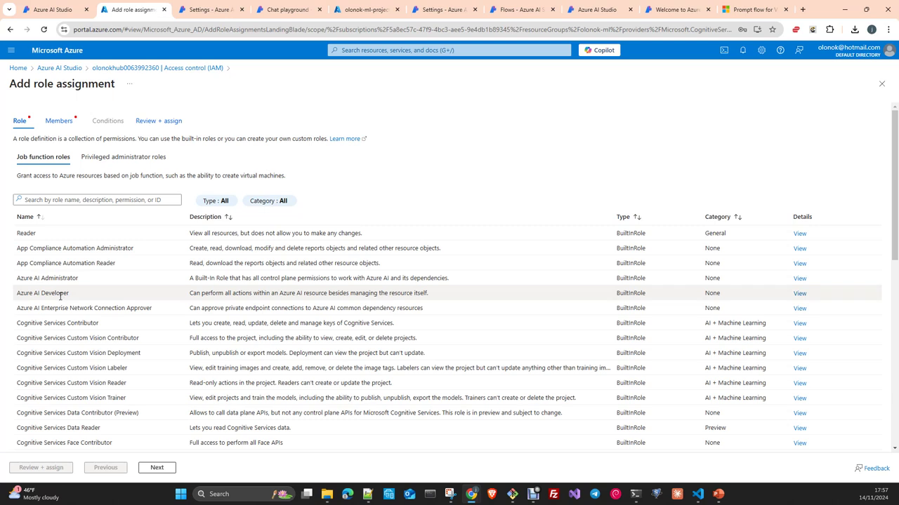
left_click(160, 467)
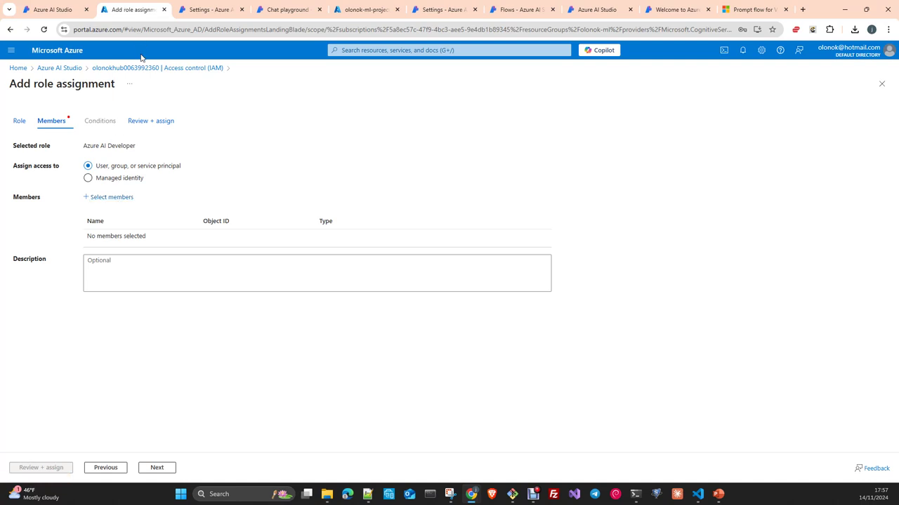
left_click(56, 70)
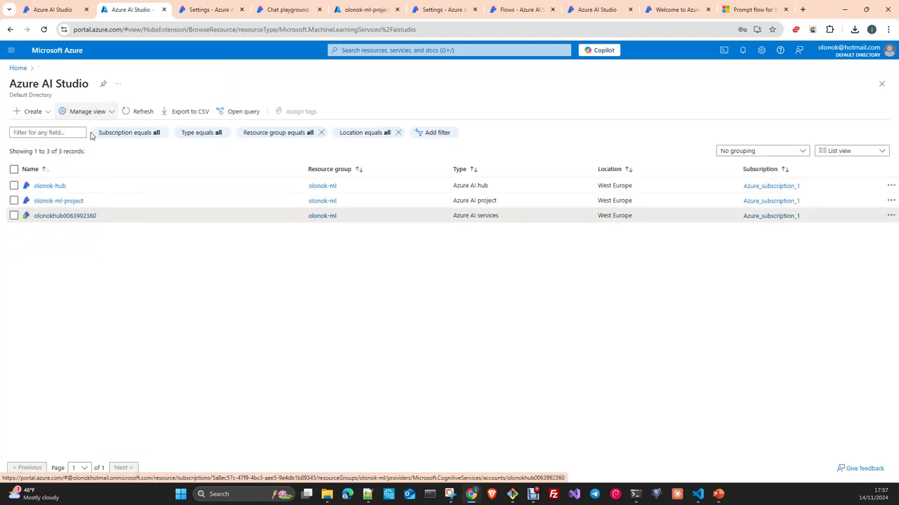
View the olonok-ml-project resource, then open the access control (IAM) settings of olonok-hub.
left_click(61, 202)
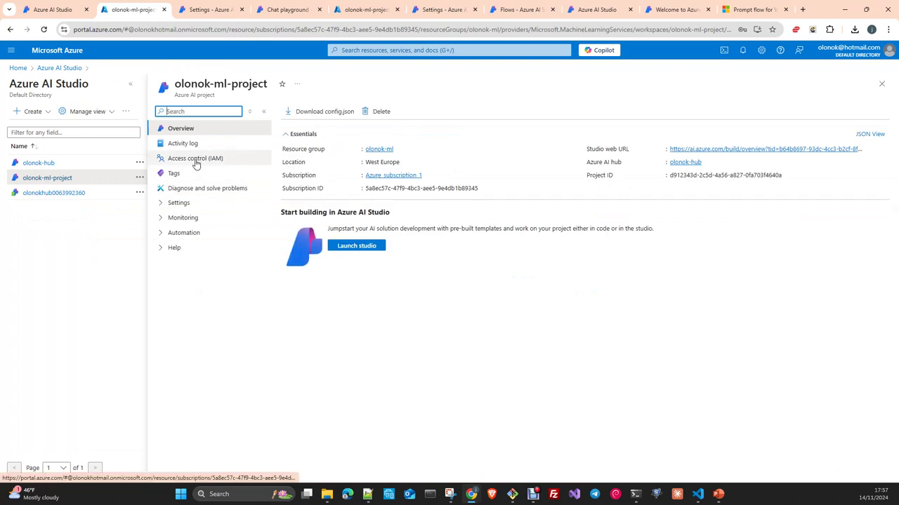
left_click(39, 164)
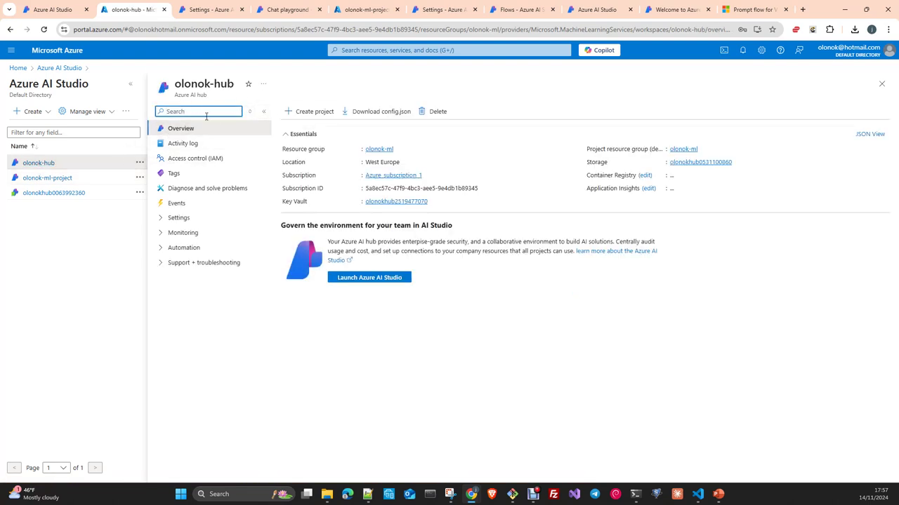
left_click(196, 158)
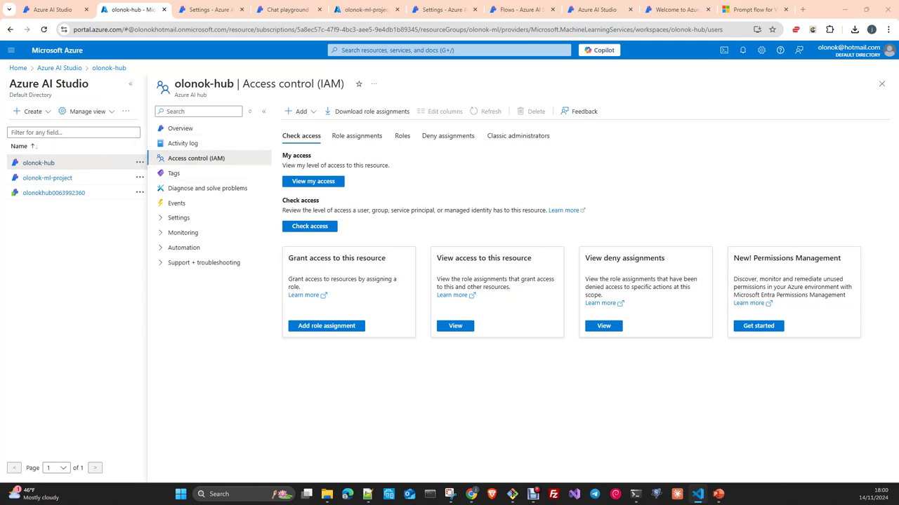
Switch to the olonok-ml-project settings in Azure AI Studio and open the project's prompt flow page.
left_click(212, 11)
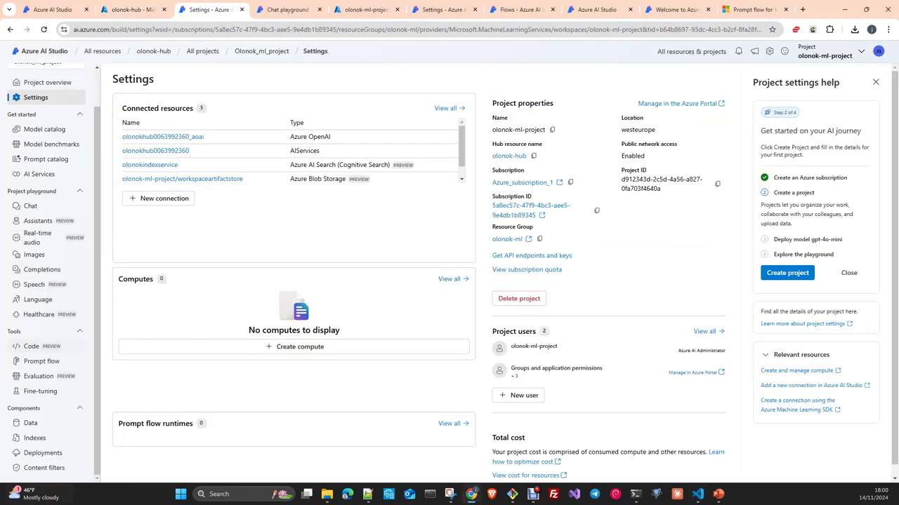
left_click(42, 362)
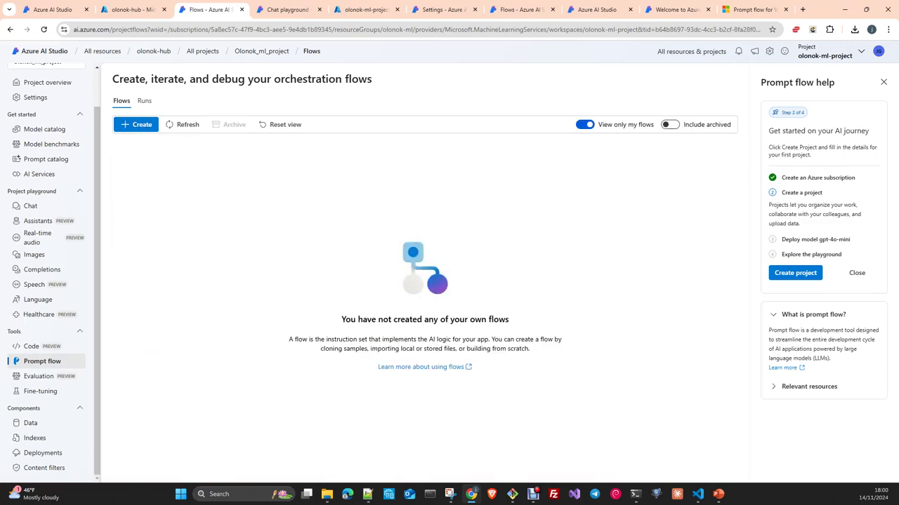
Switch to Visual Studio Code, maximize its window and take a look at the Prompt flow extension's view.
left_click(697, 494)
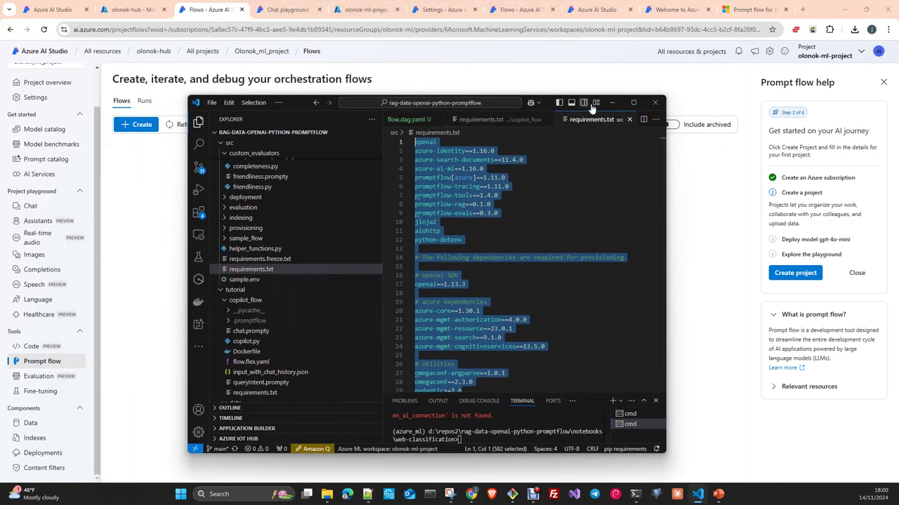
left_click(635, 104)
left_click(477, 163)
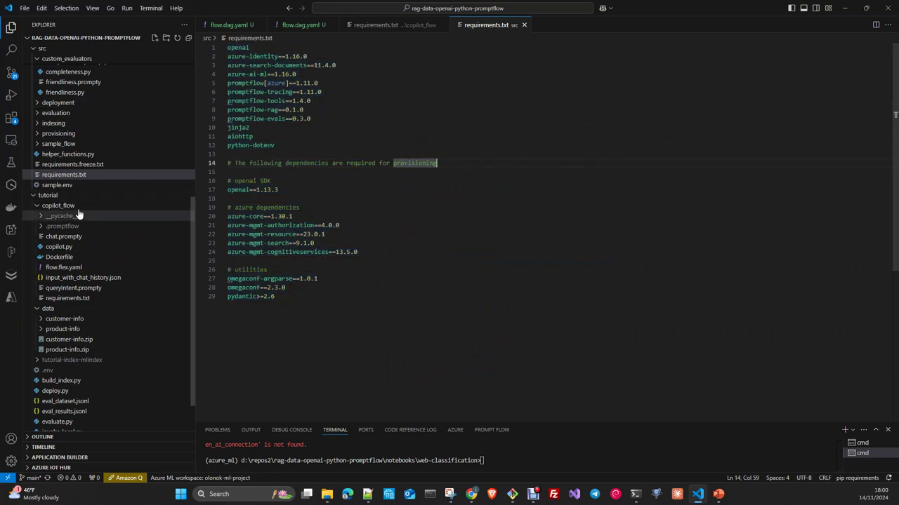
left_click(11, 251)
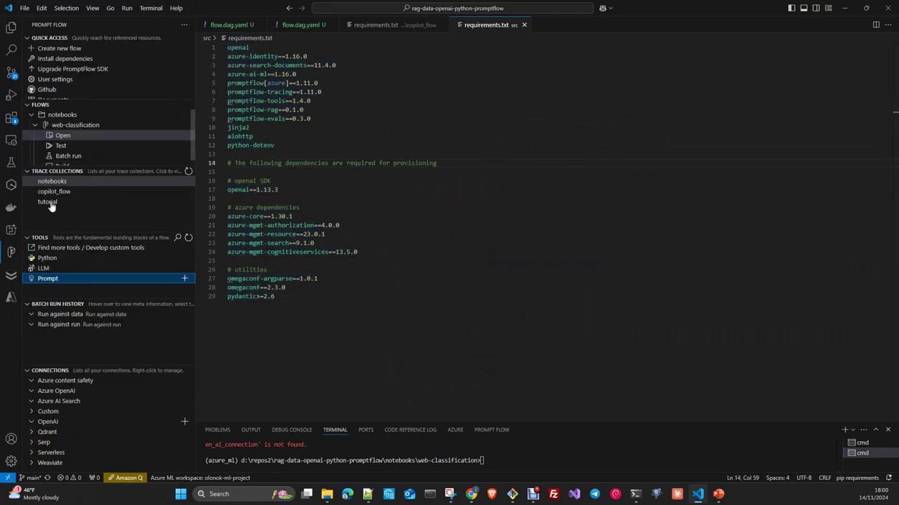
left_click(9, 252)
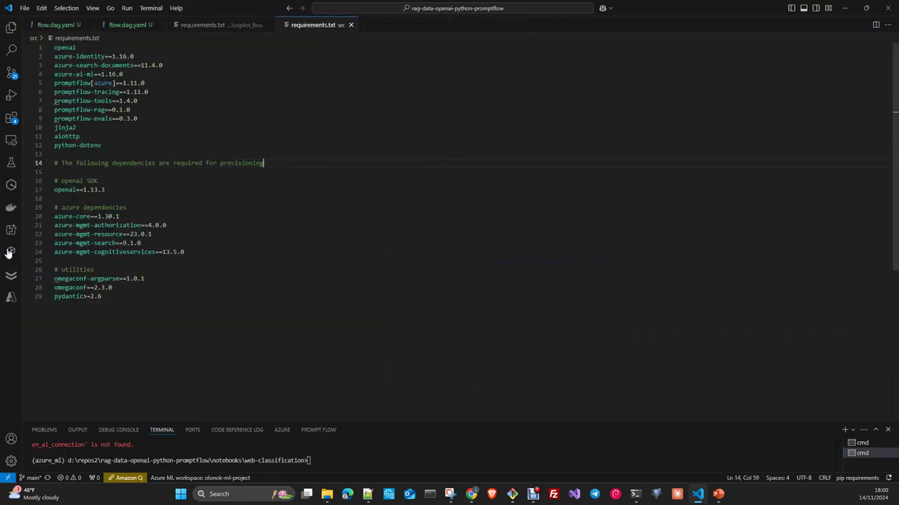
Close both requirements.txt files, review the web-classification flow.dag.yaml source and close it, keeping the flow's visual editor and the Prompt flow view open.
left_click(351, 25)
left_click(231, 24)
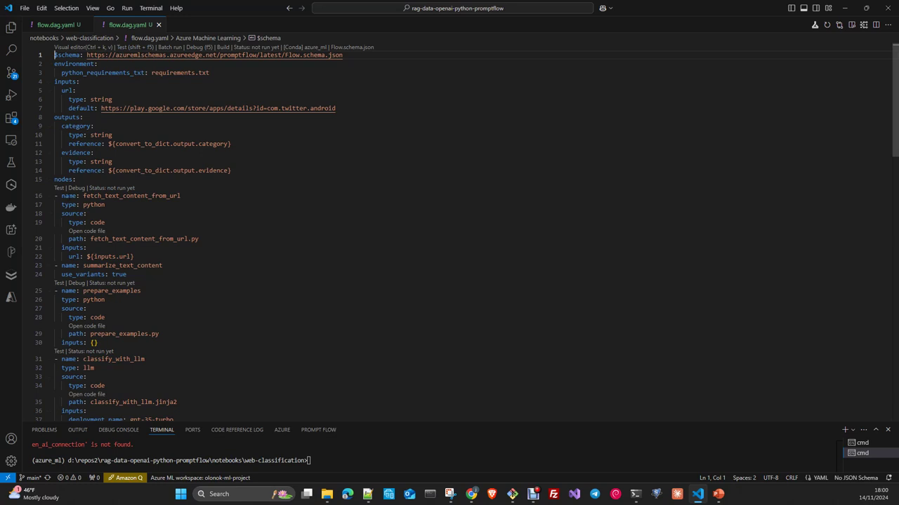
scroll(99, 163, "down", 3)
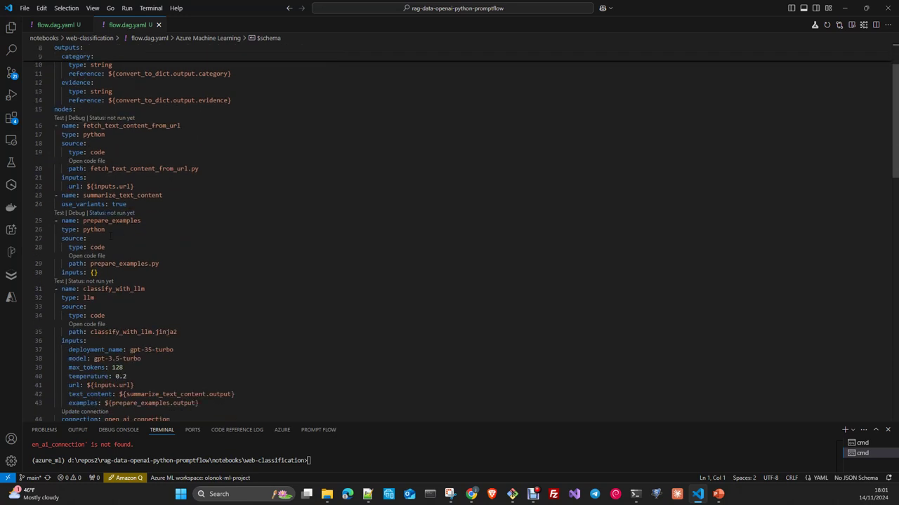
left_click(11, 254)
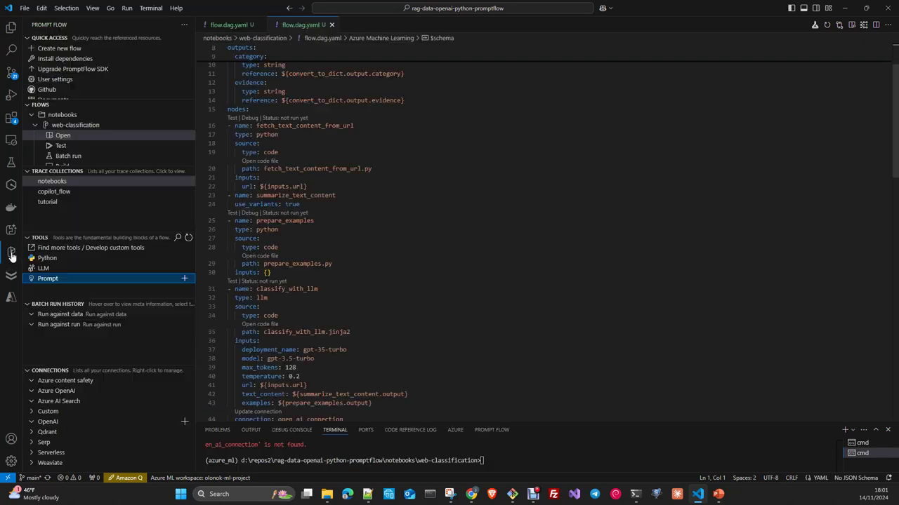
left_click(333, 26)
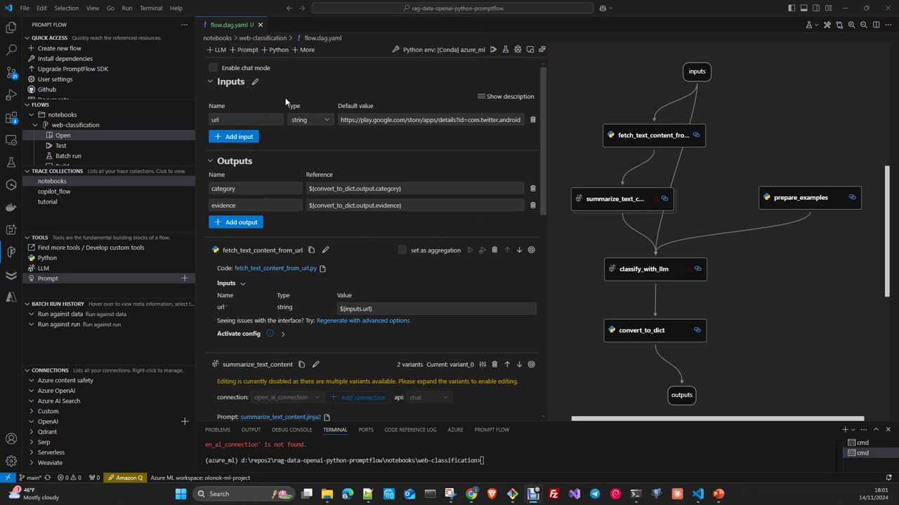
Examine the web-classification flow's inputs, outputs and node settings down to convert_to_dict, plus the actions available for the flow.
scroll(405, 278, "down", 15)
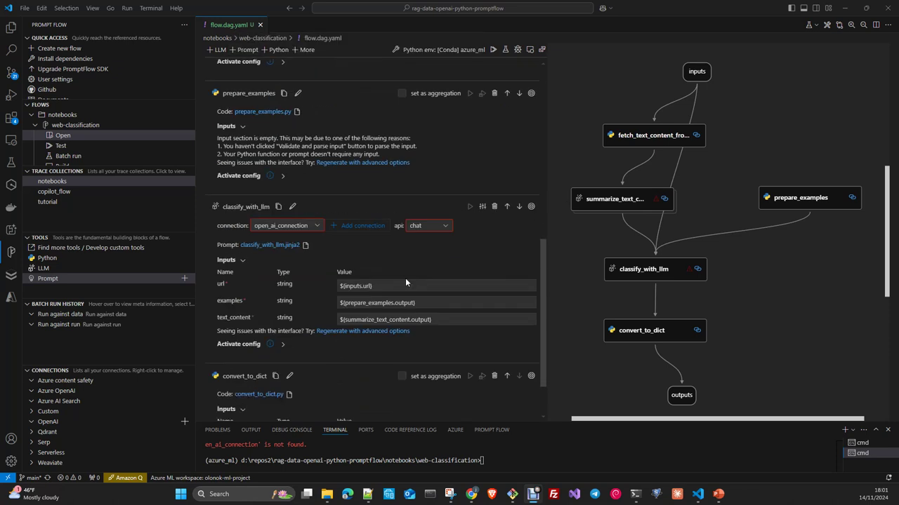
scroll(407, 280, "down", 3)
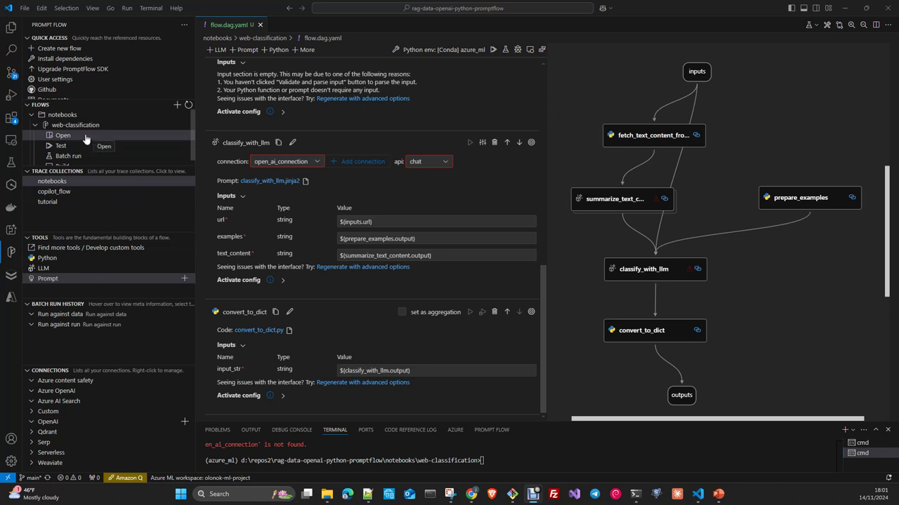
scroll(100, 161, "down", 2)
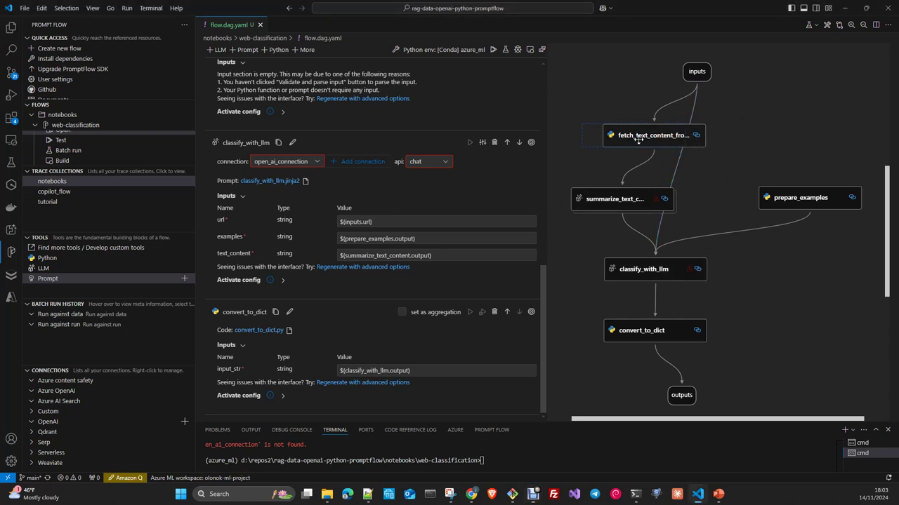
Reposition the fetch_text_content_from_url, summarize_text_content and classify_with_llm nodes in the flow graph.
left_click_drag(638, 140, 590, 138)
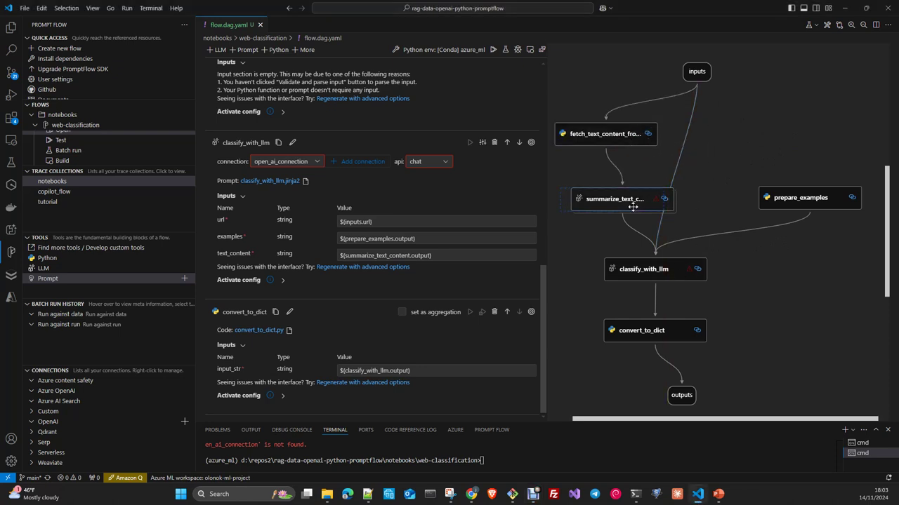
left_click_drag(631, 207, 608, 207)
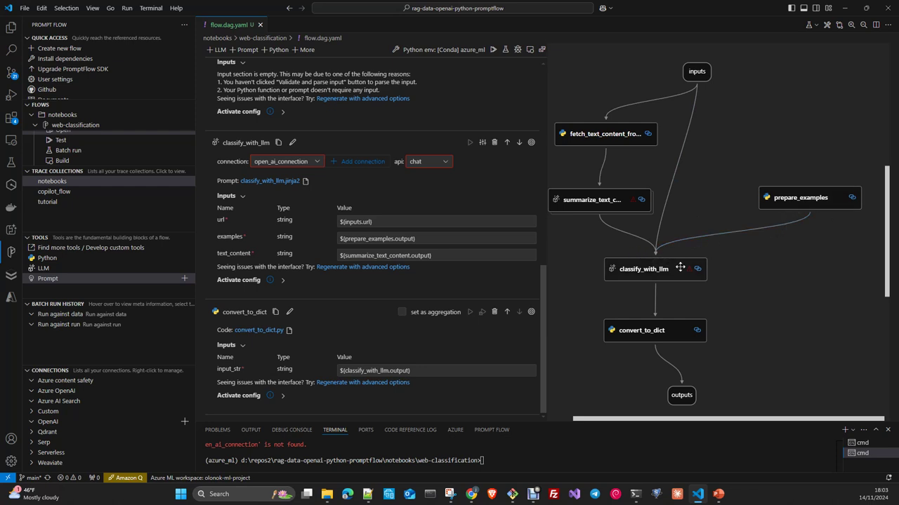
left_click_drag(672, 268, 665, 268)
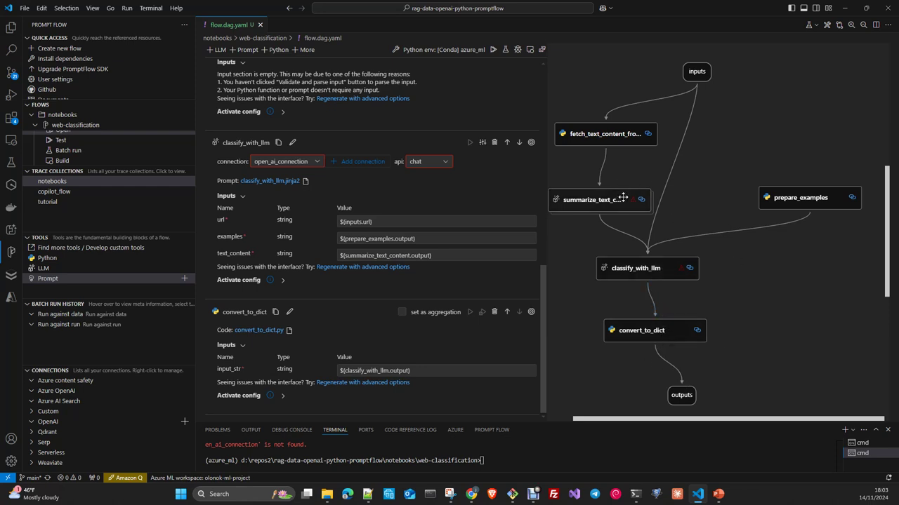
mouse_move(622, 198)
left_mouse_down()
mouse_move(649, 172)
mouse_move(640, 201)
left_mouse_up()
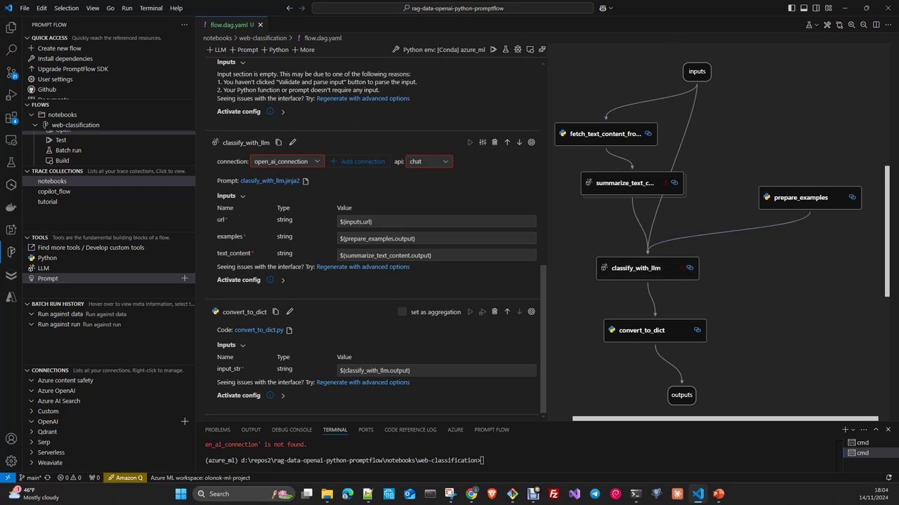
Switch to JupyterLab, maximize its window and review the Intro_to_Prompflow.ipynb introduction and the chat.prompty file.
key("alt+Tab")
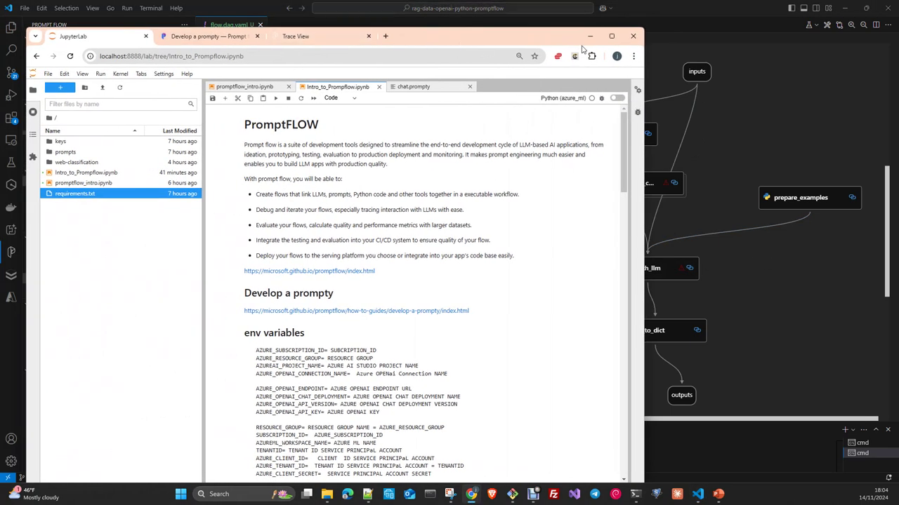
left_click(612, 36)
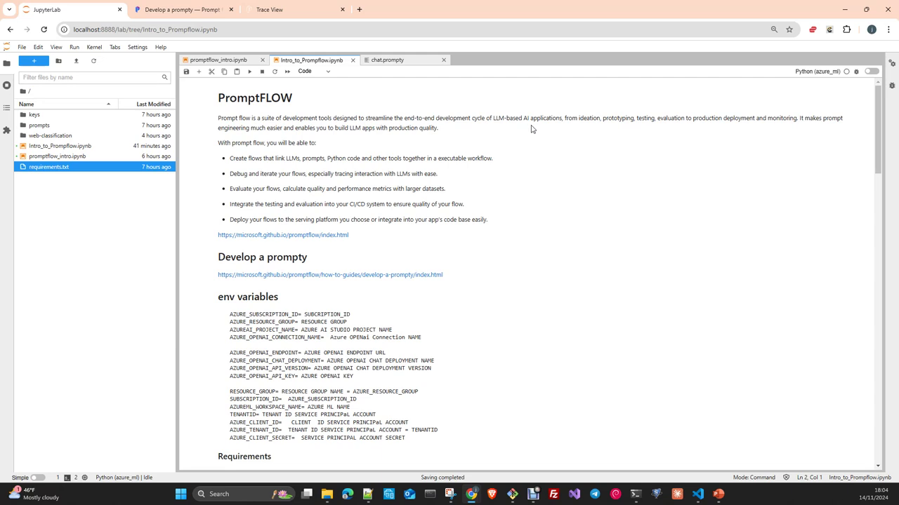
left_click(404, 63)
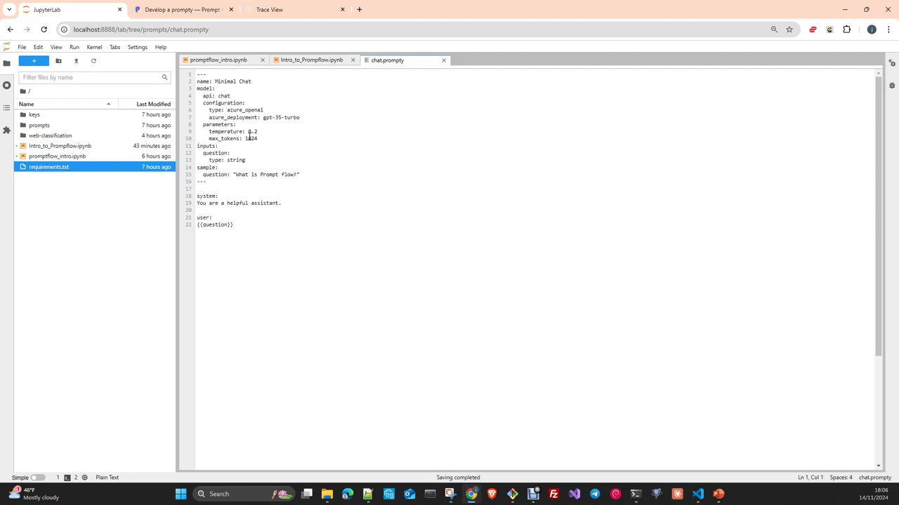
Examine the environment variables, the requirements and the load_dotenv cell in Intro_to_Prompflow.ipynb.
left_click(308, 62)
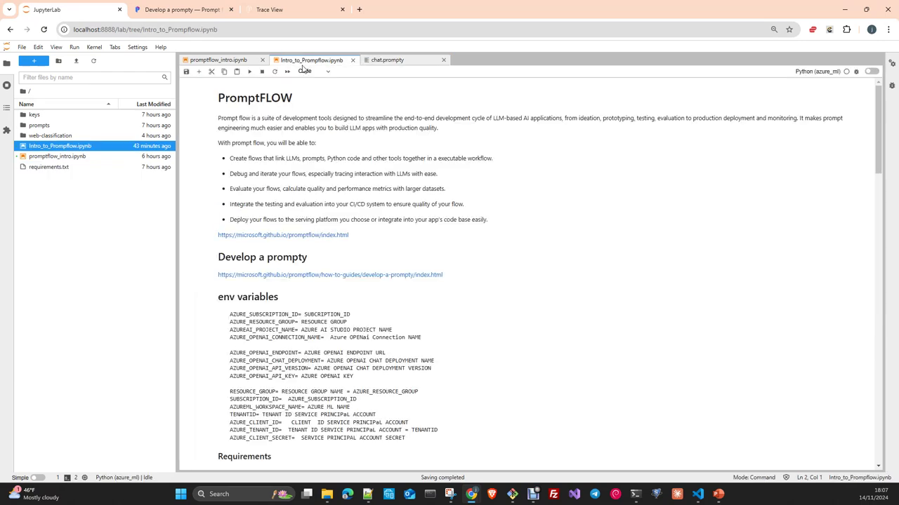
scroll(498, 141, "down", 5)
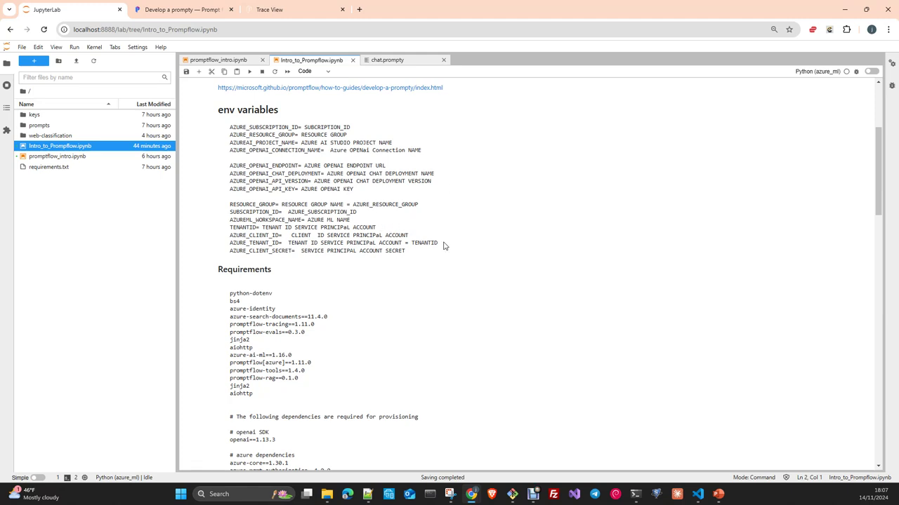
scroll(421, 204, "down", 3)
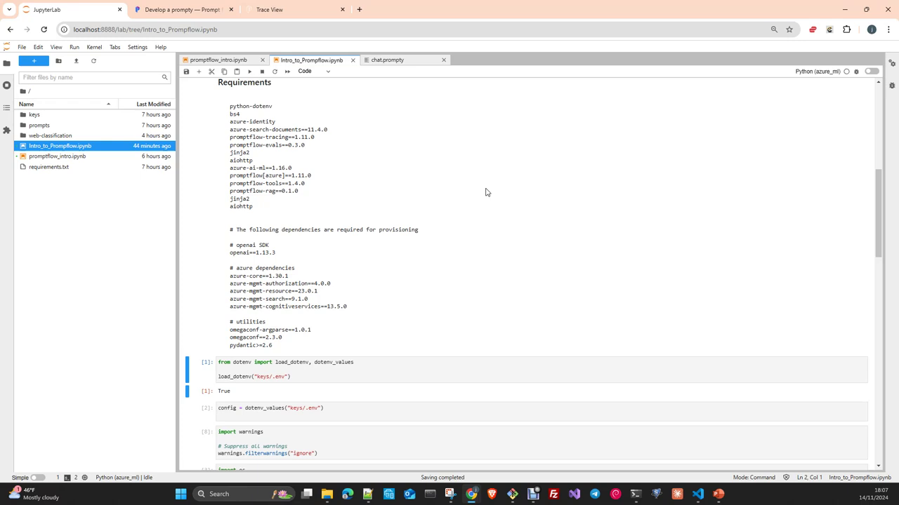
scroll(464, 197, "down", 3)
scroll(395, 215, "up", 8)
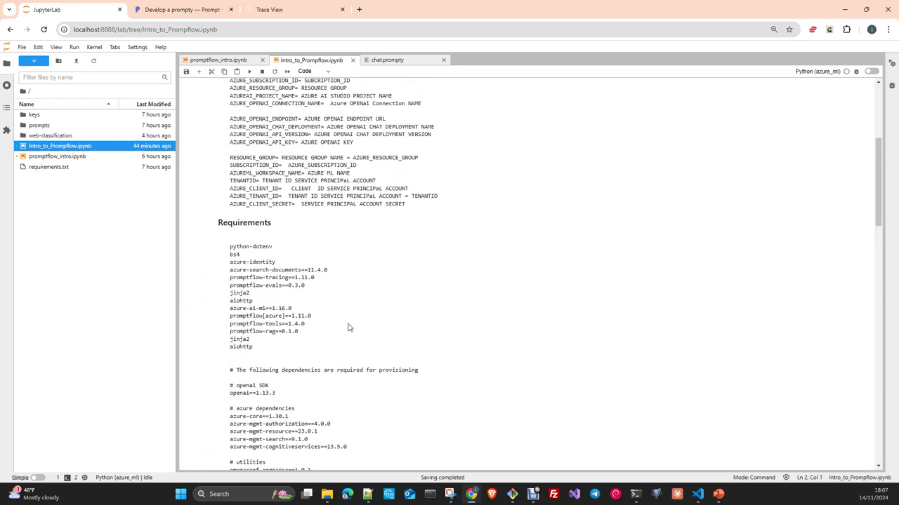
scroll(349, 325, "down", 3)
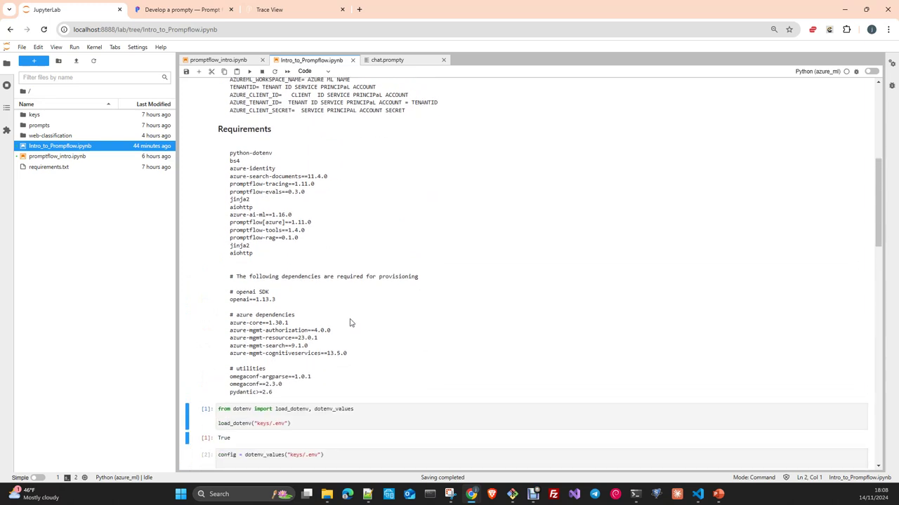
scroll(351, 318, "down", 5)
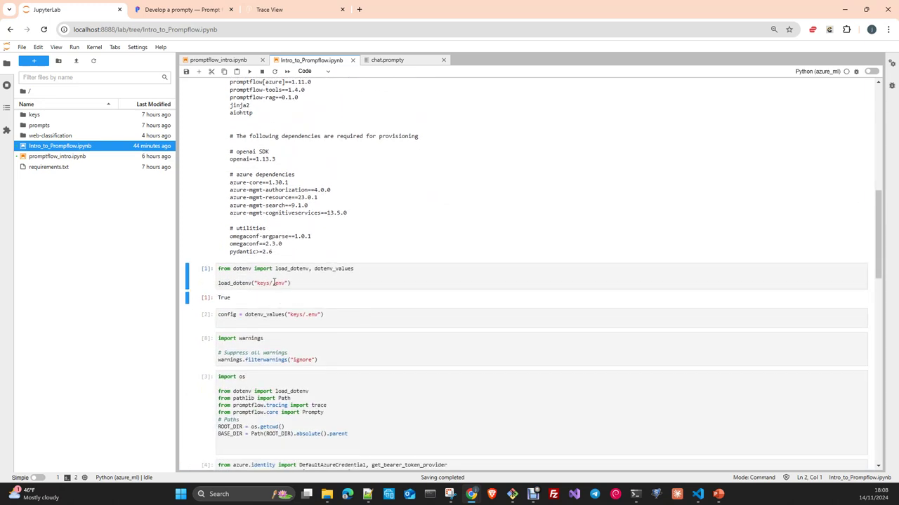
left_click_drag(305, 280, 231, 275)
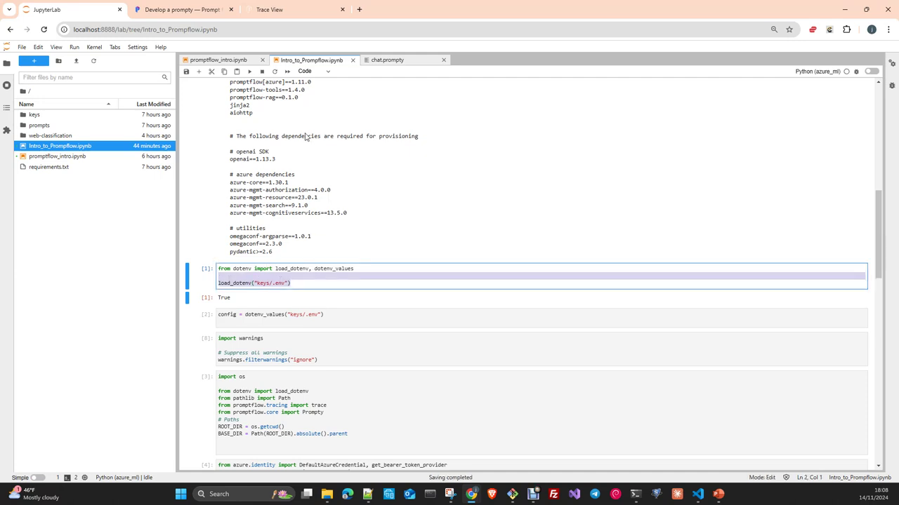
scroll(349, 264, "up", 8)
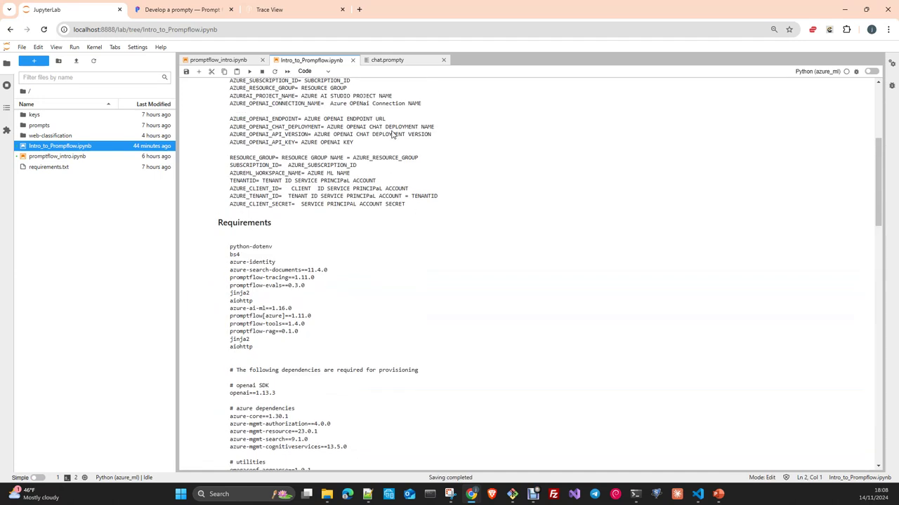
scroll(365, 190, "down", 3)
scroll(363, 188, "up", 8)
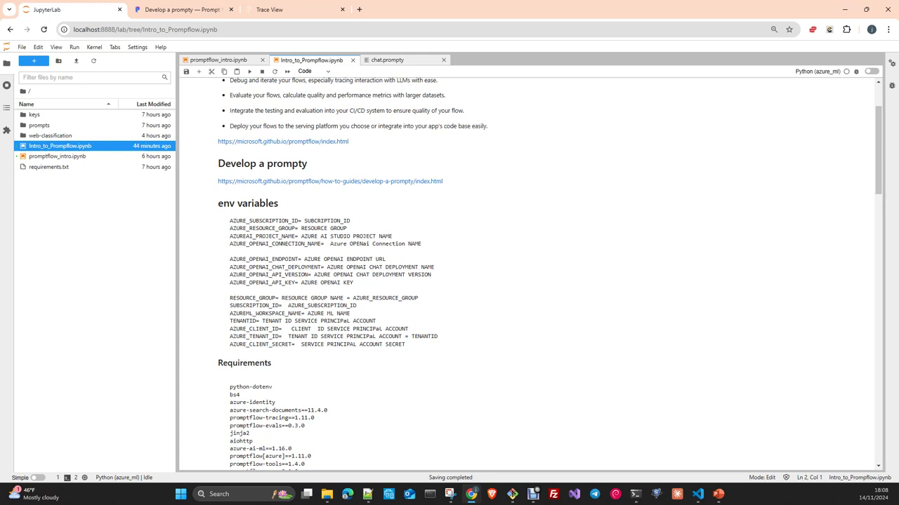
Return to Azure AI Studio and view the project's model deployments and the chat playground.
key("alt+Tab")
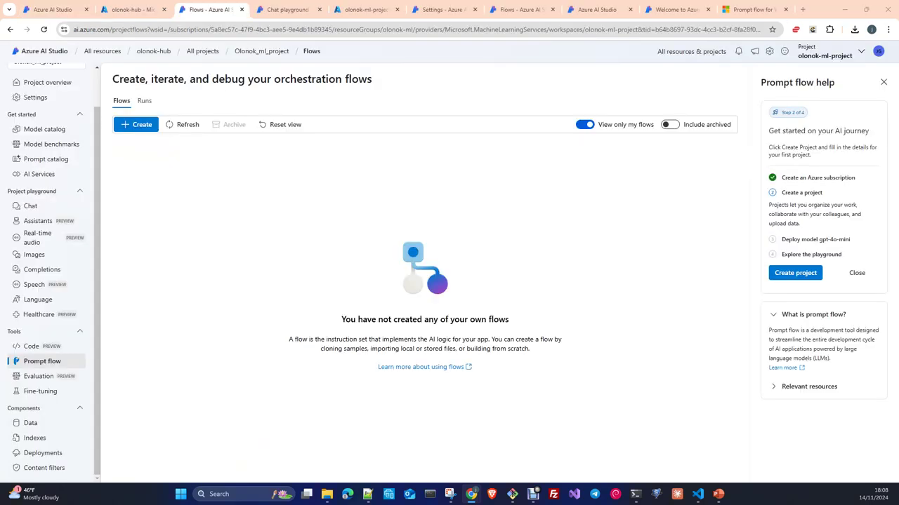
left_click(51, 455)
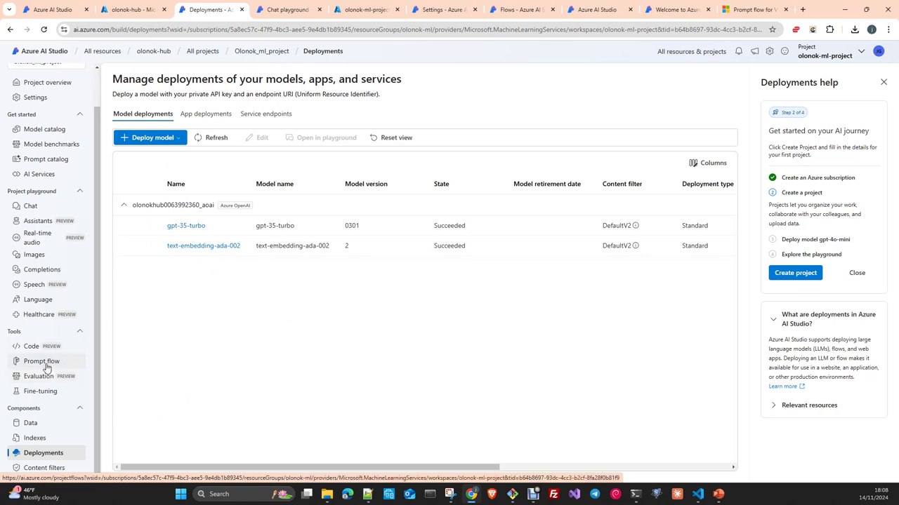
left_click(31, 206)
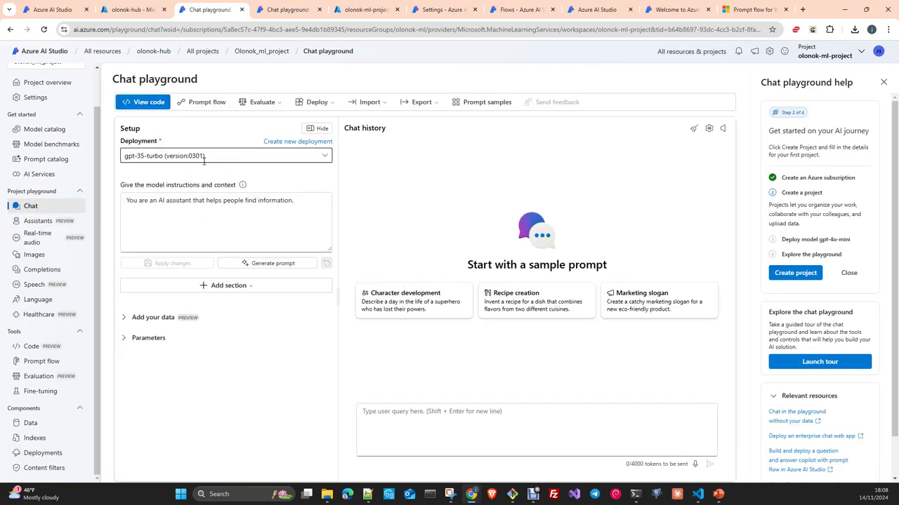
Open the chat playground's sample code and examine the endpoint, deployment and API version settings and the token_provider block for Entra ID authentication.
left_click(142, 104)
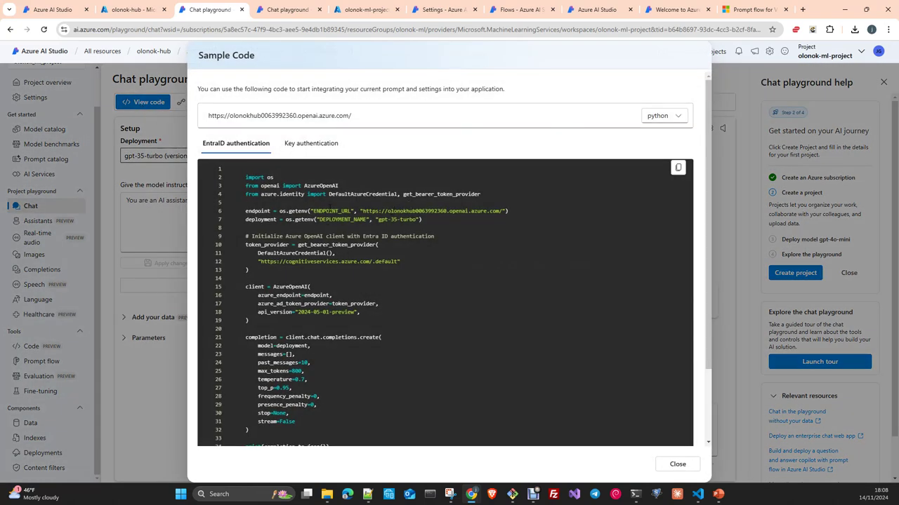
double_click(331, 211)
double_click(342, 219)
double_click(275, 312)
left_click_drag(245, 244, 267, 271)
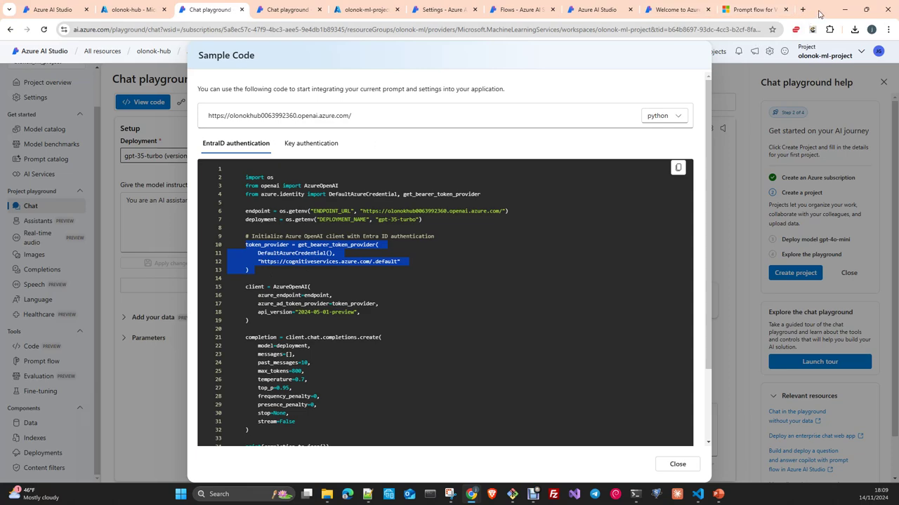
Return to JupyterLab and highlight the env variables from RESOURCE_GROUP through AZURE_CLIENT_SECRET in Intro_to_Prompflow.ipynb for review.
left_click(844, 9)
scroll(714, 317, "down", 4)
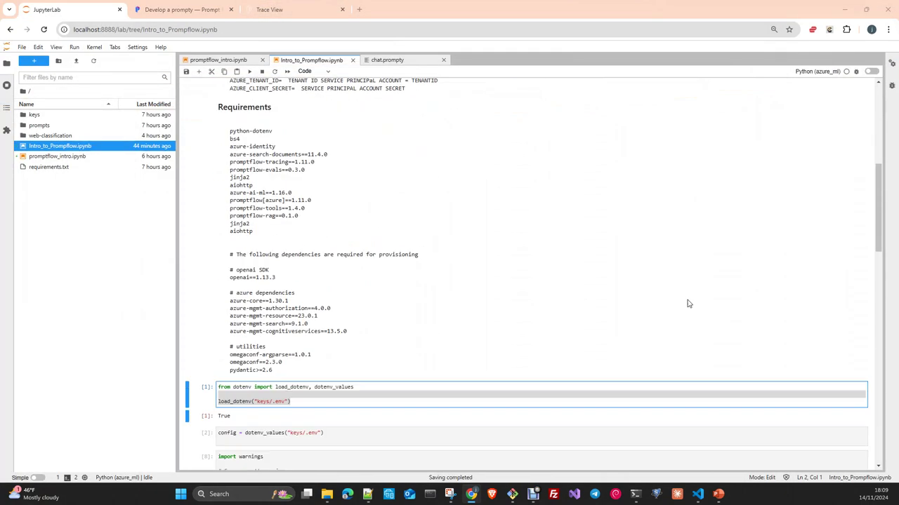
scroll(688, 303, "down", 3)
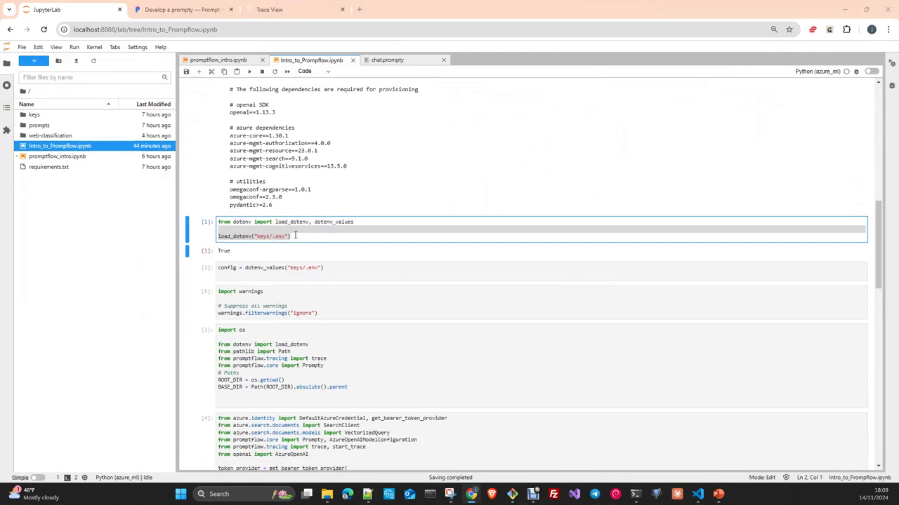
scroll(370, 225, "up", 6)
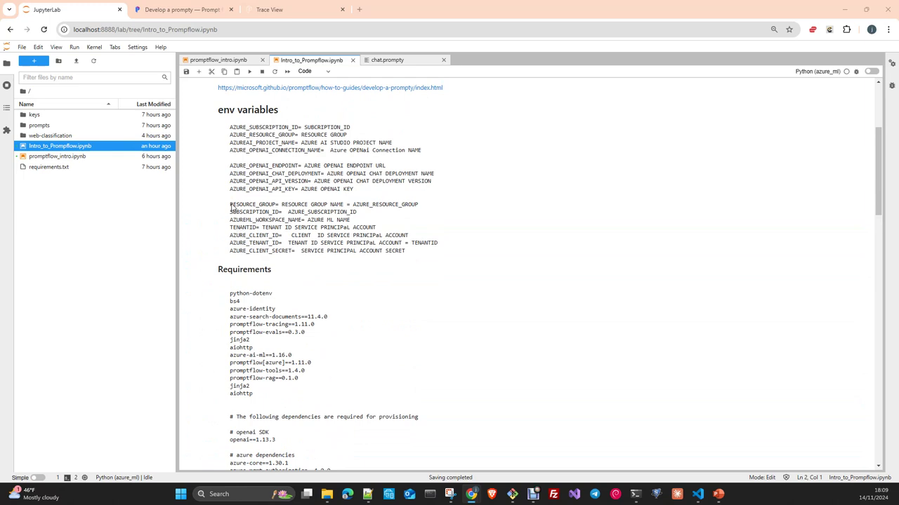
left_click_drag(230, 205, 435, 253)
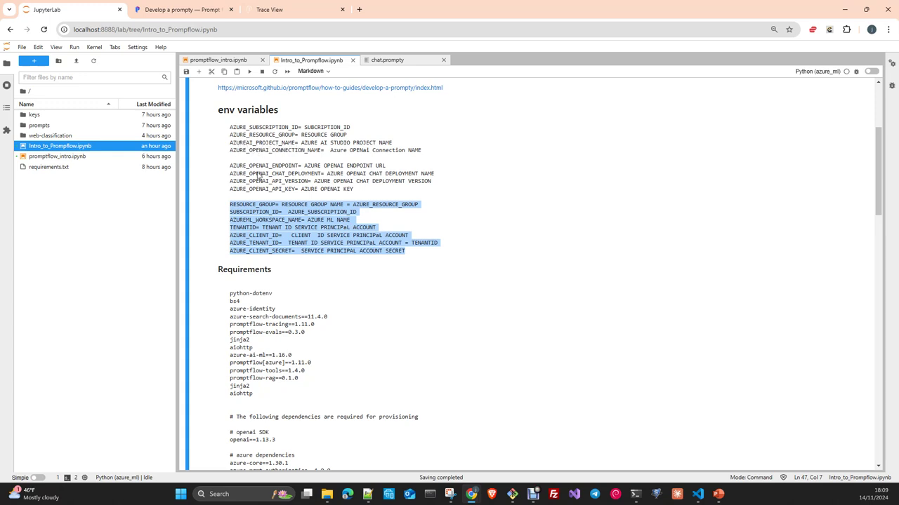
scroll(302, 262, "down", 5)
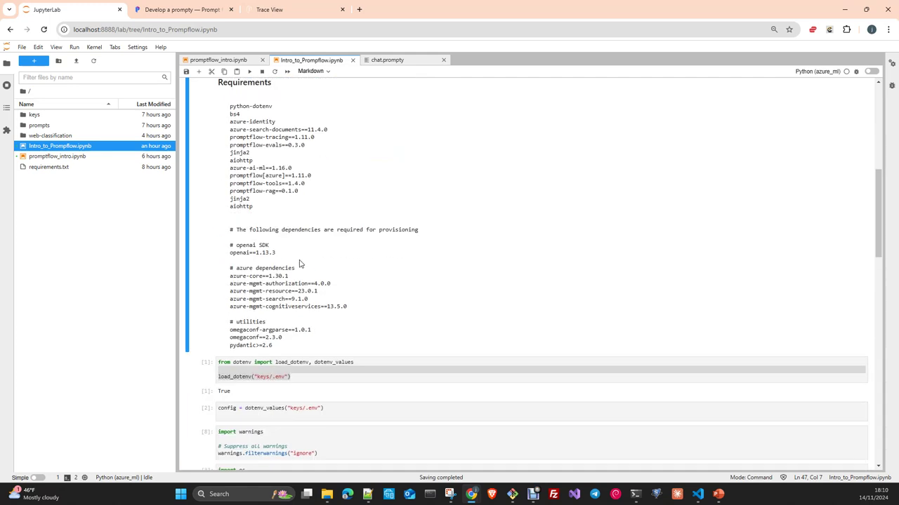